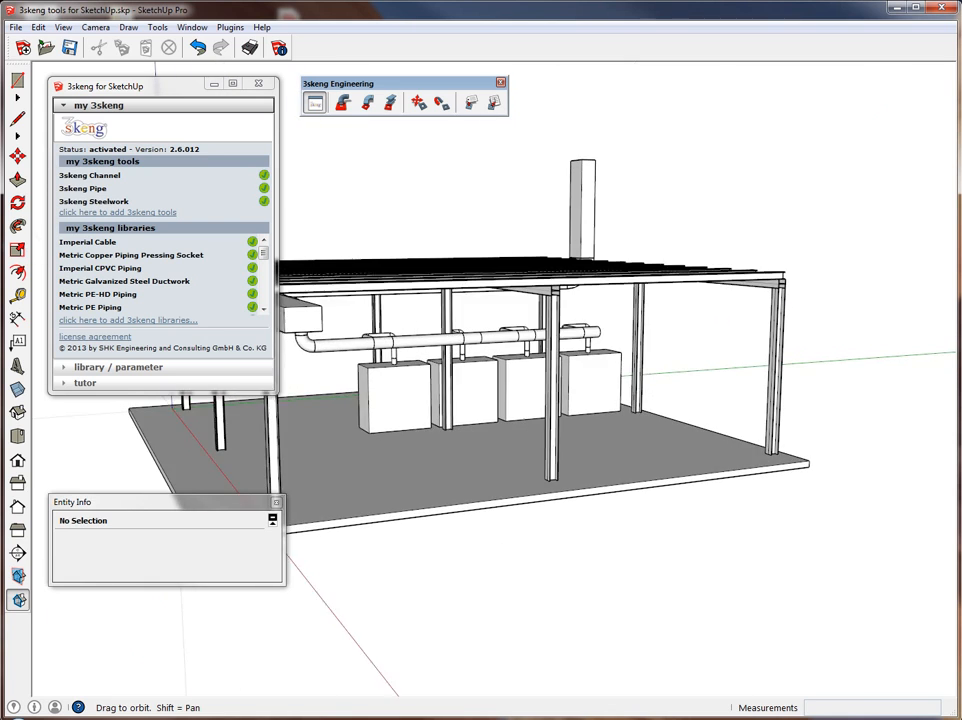
- Start the 3skeng pipe tool at the leftmost box and switch the piping library to Detail
key("space")
scroll(359, 407, "up", 6)
scroll(359, 407, "up", 3)
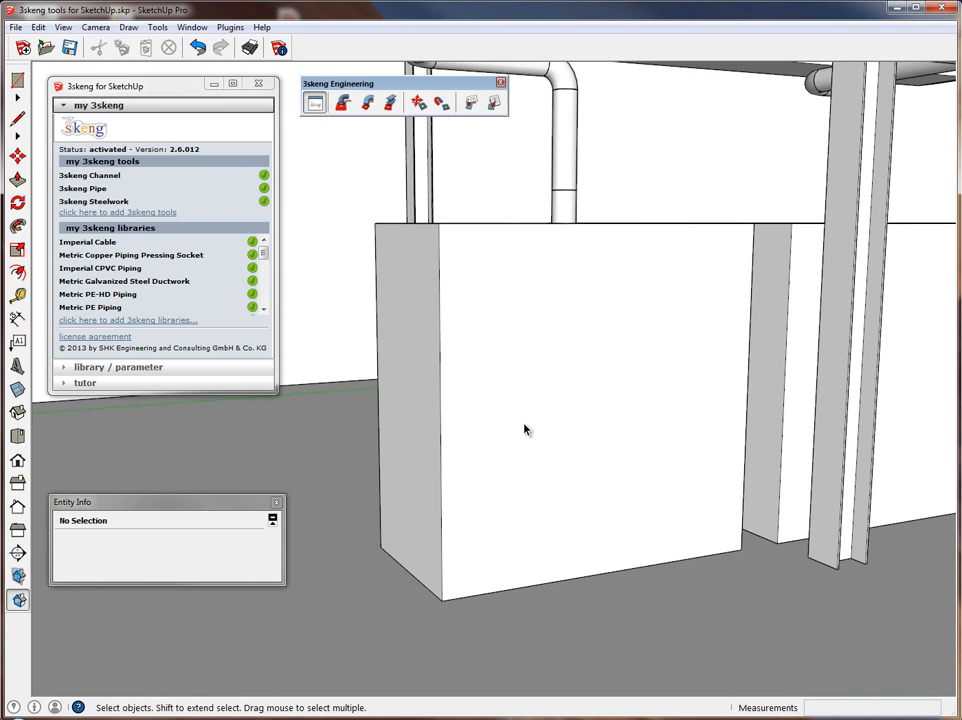
left_click(345, 103)
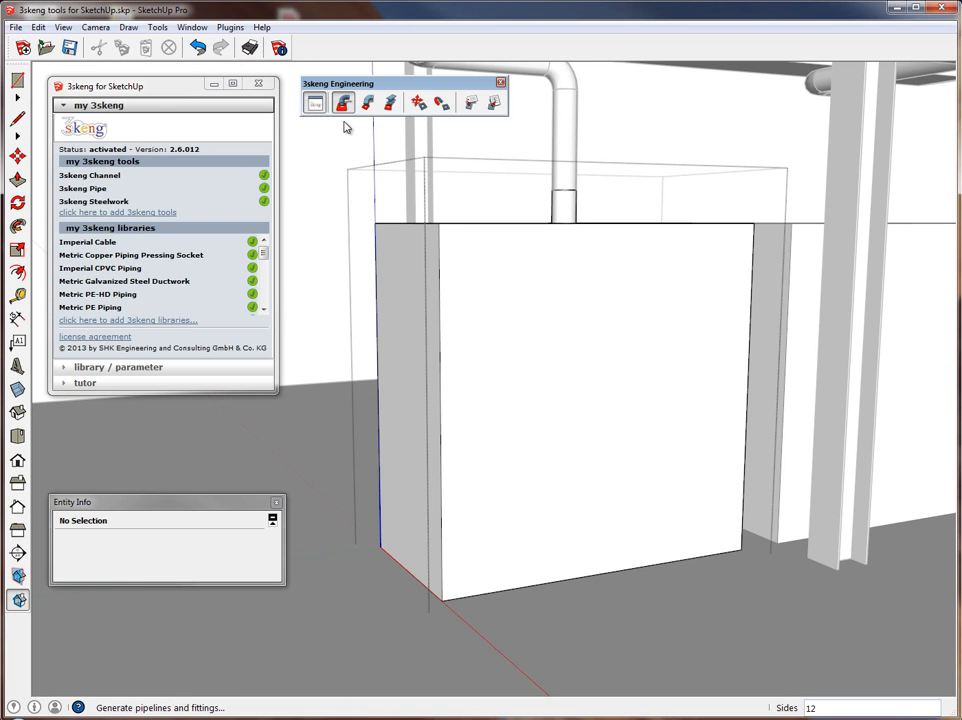
middle_click_drag(385, 211, 360, 228)
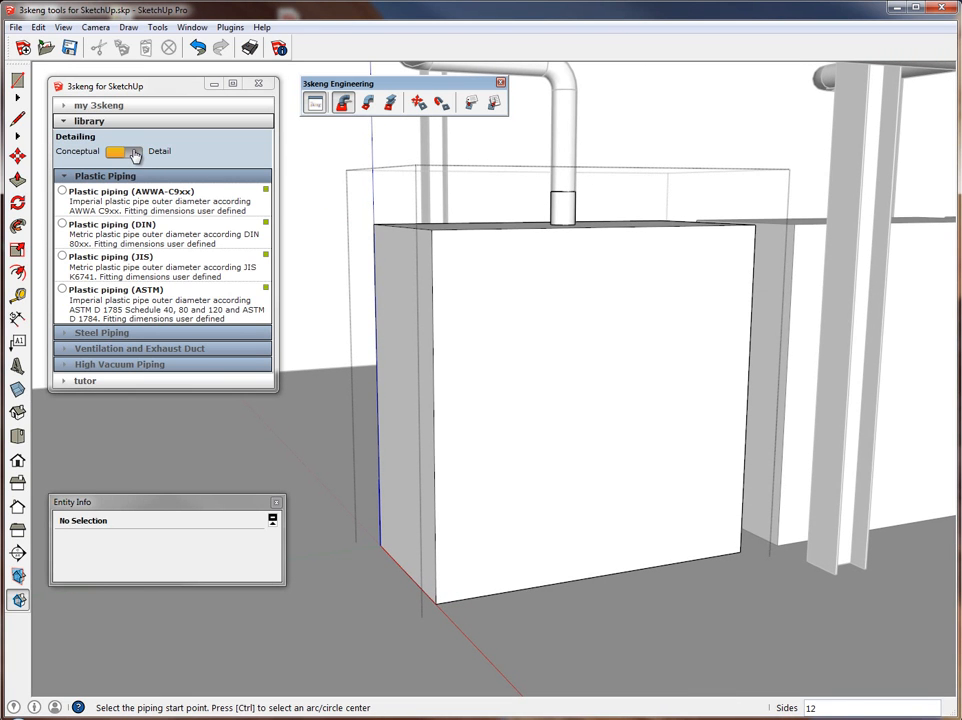
left_click(133, 153)
- Place a short NPS 1" stub of CPVC Pipe (in), S80 ASTM F-441 on the front face of the leftmost box
middle_click_drag(490, 483, 520, 478)
scroll(512, 480, "up", 2)
right_click(500, 480)
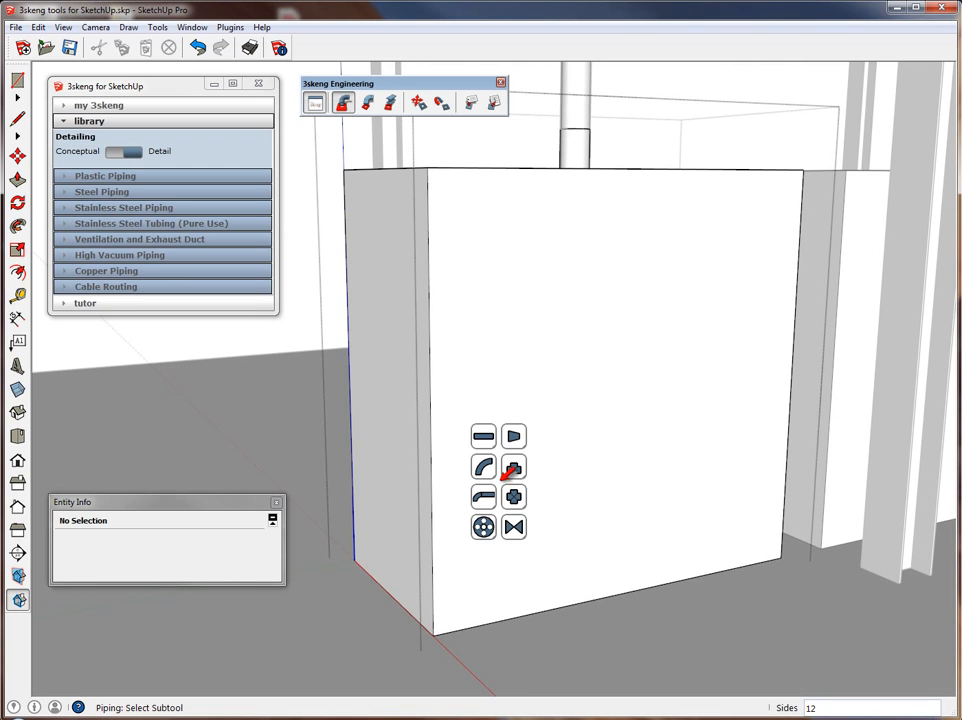
left_click(483, 437)
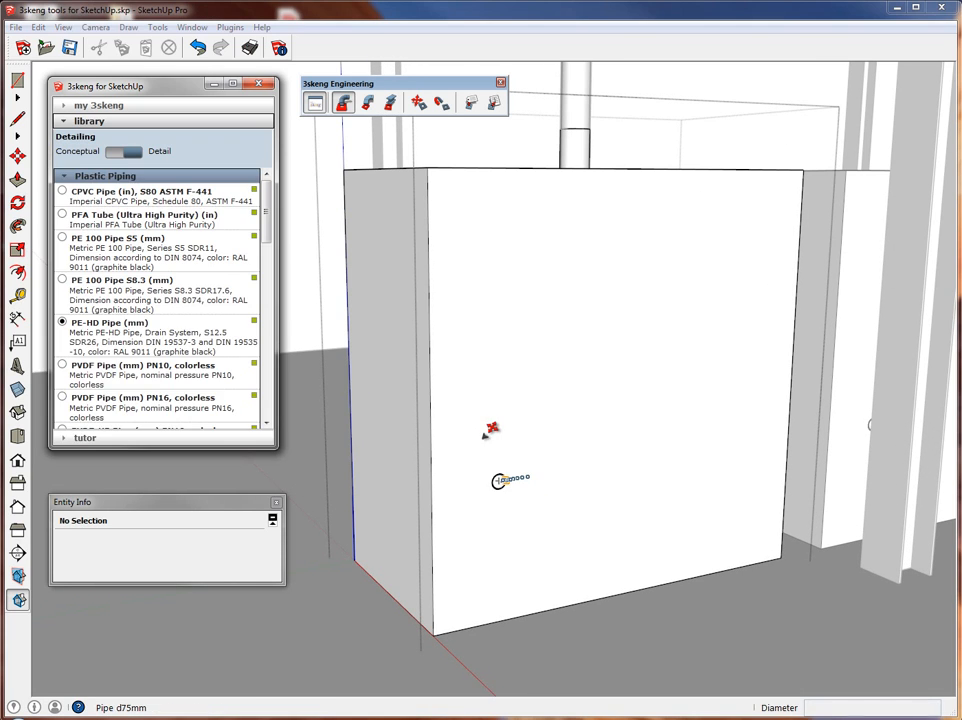
mouse_move(457, 427)
middle_mouse_down()
mouse_move(477, 447)
mouse_move(457, 451)
middle_mouse_up()
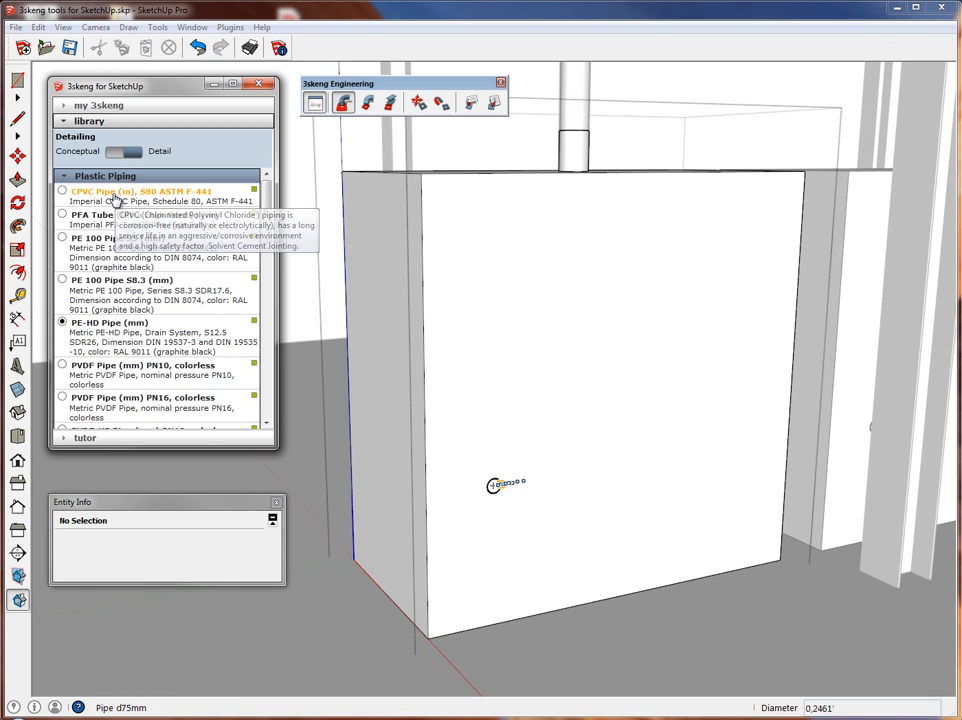
left_click(120, 200)
scroll(485, 494, "up", 5)
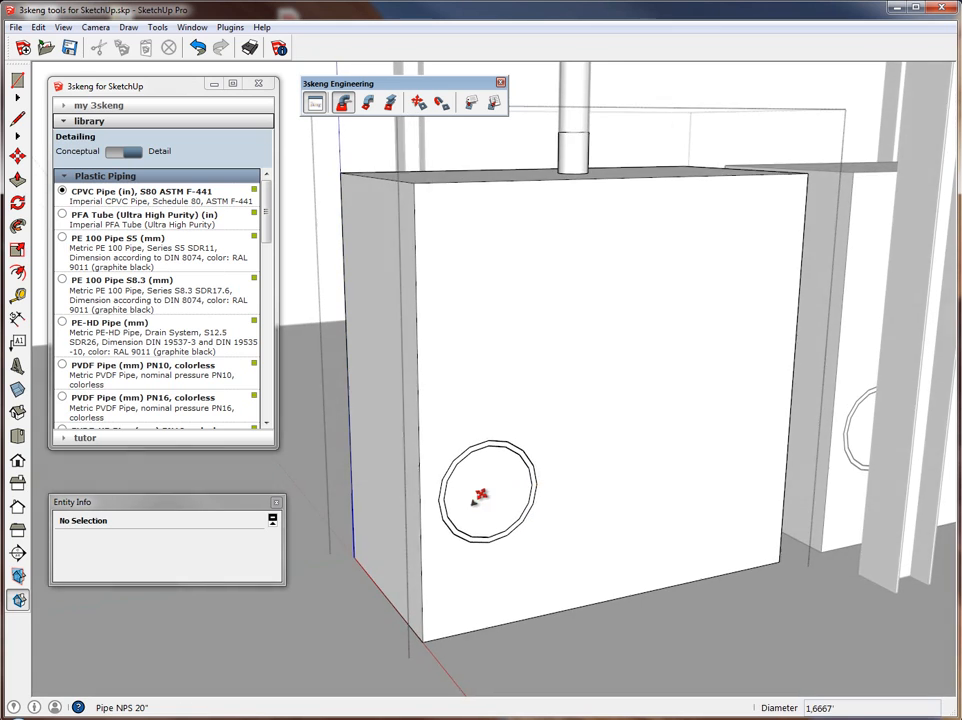
scroll(494, 492, "up", 3)
left_click(495, 462)
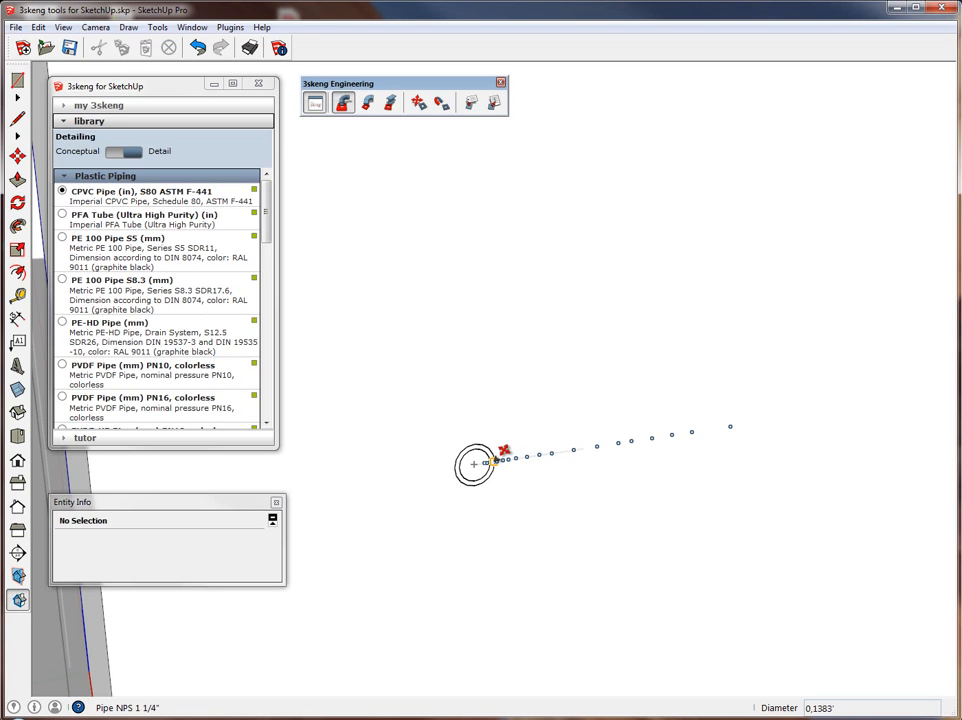
left_click(499, 449)
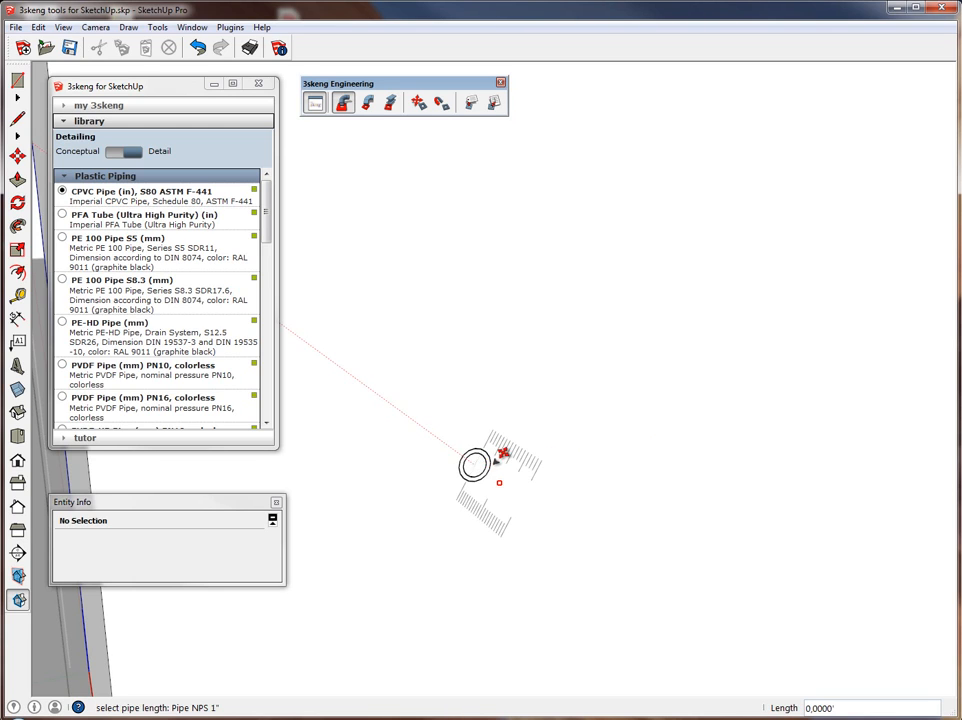
left_click(510, 460)
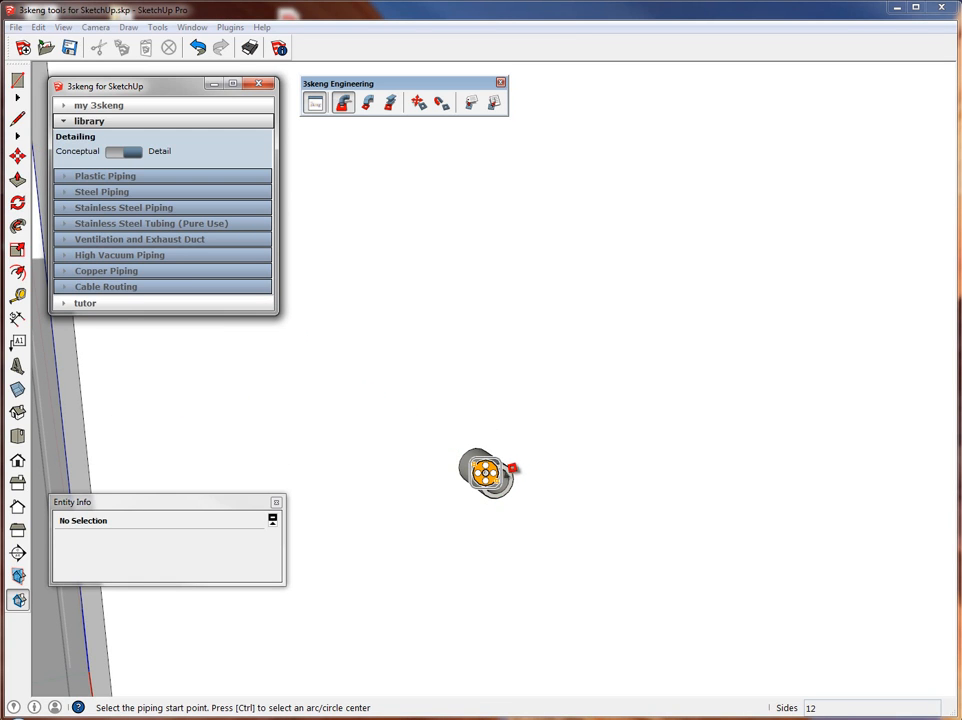
- Attach a female NPS 1" CPVC Threaded Union (in), S80 to the open end of the pipe stub
middle_click_drag(485, 472, 497, 480)
right_click(497, 480)
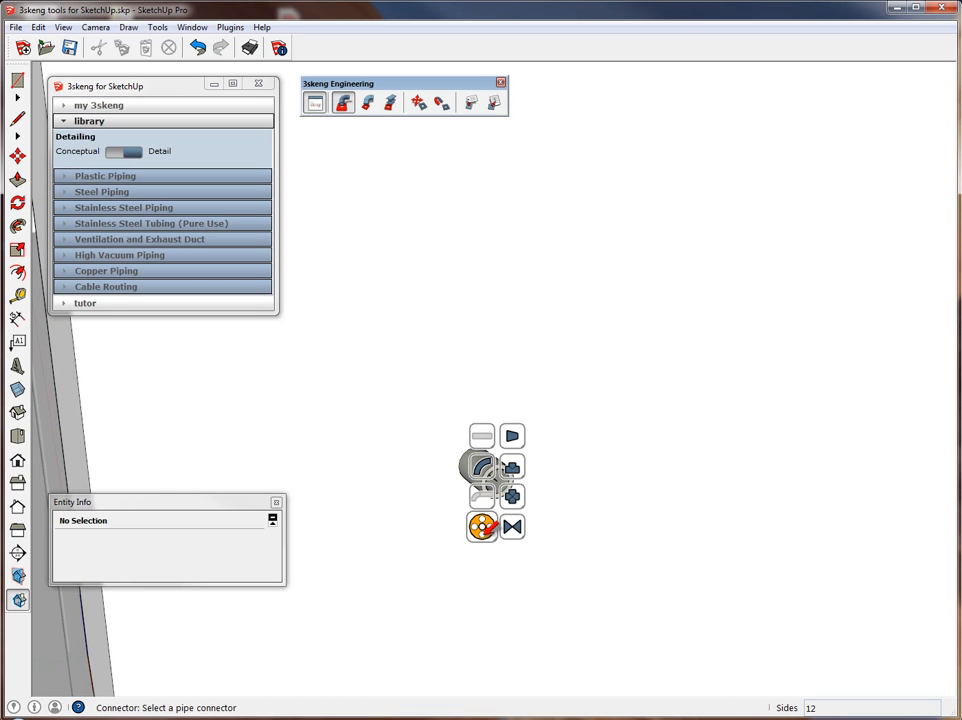
left_click(481, 468)
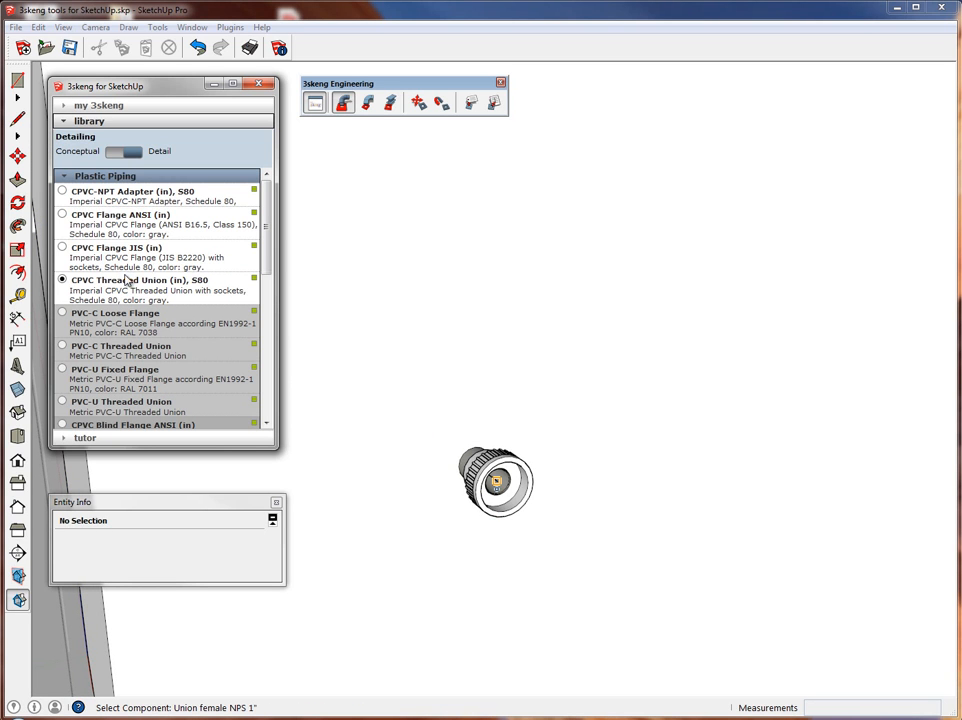
left_click(497, 480)
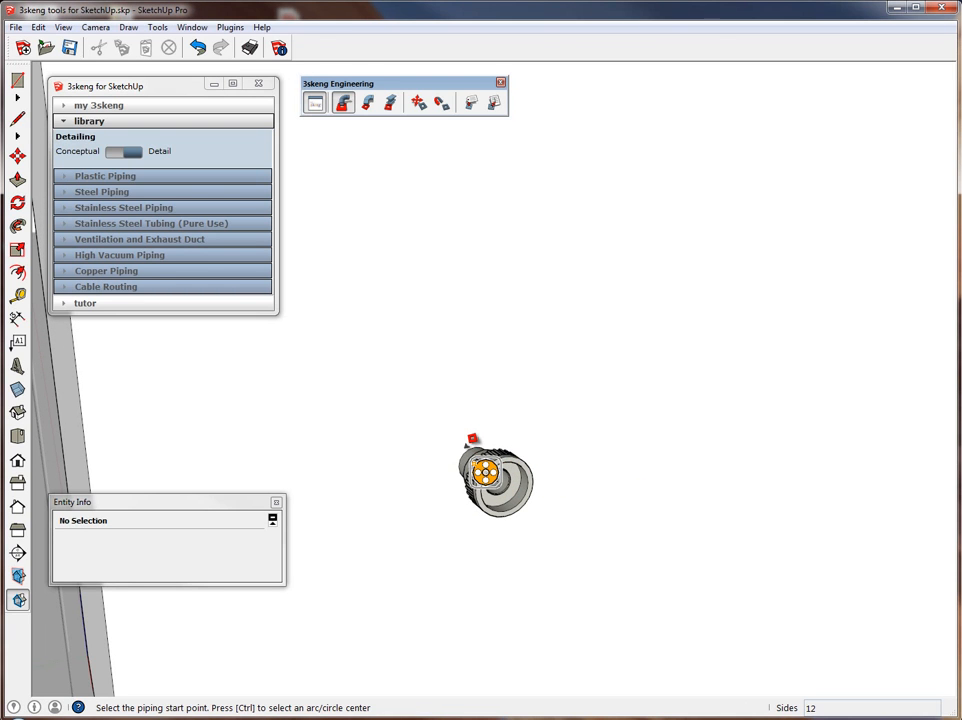
- Select the pipe stub with its union and place a copy straight above it on the box face
key("space")
left_click(471, 496)
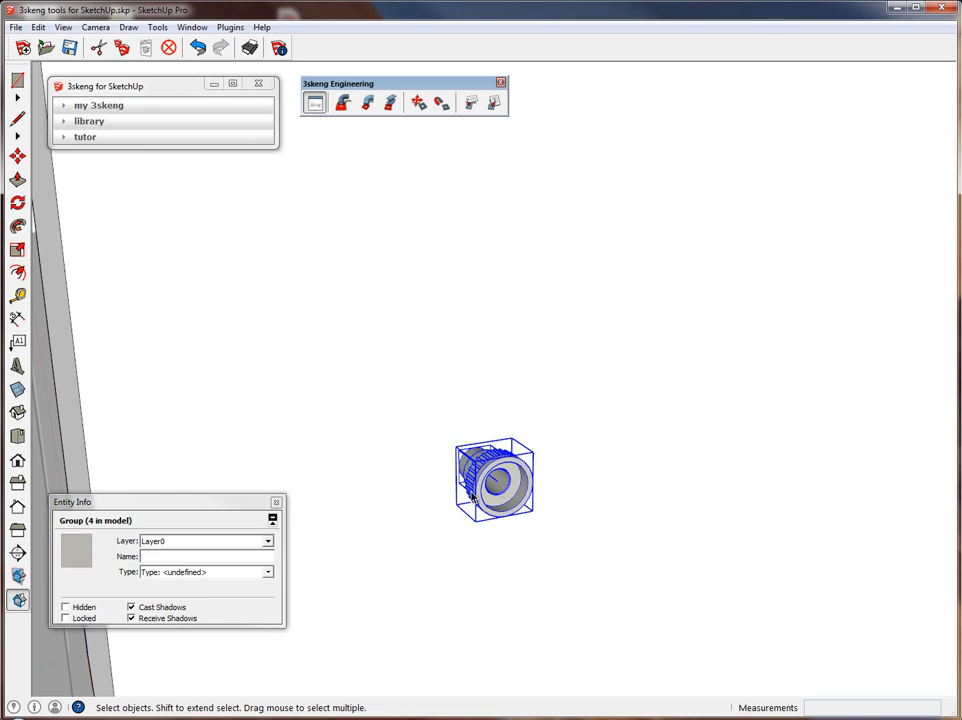
left_click(19, 157)
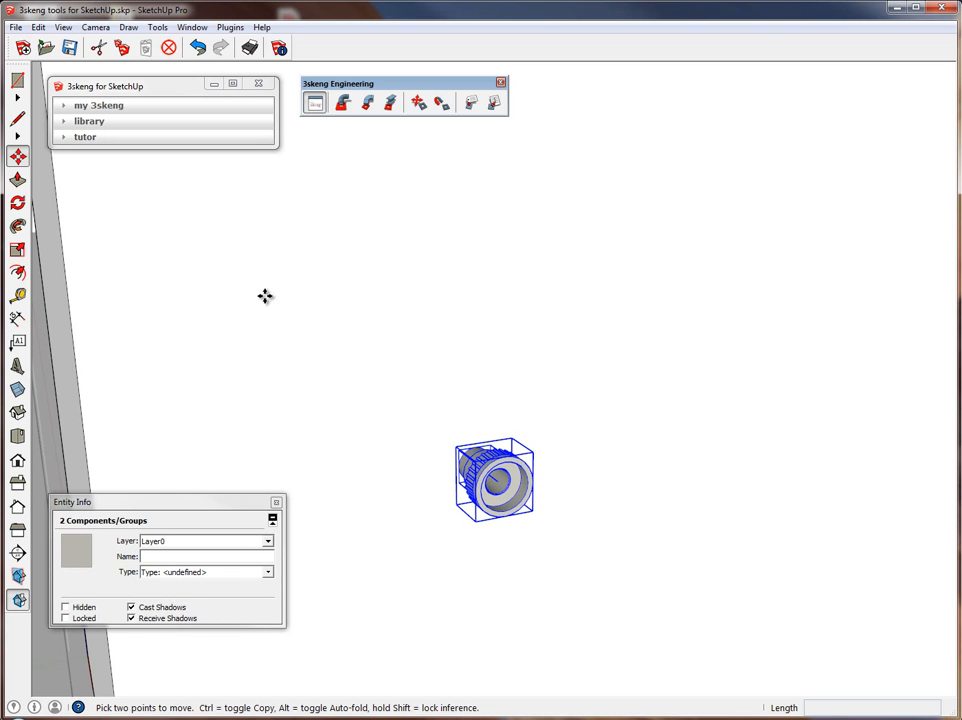
key("ctrl")
left_click(622, 497)
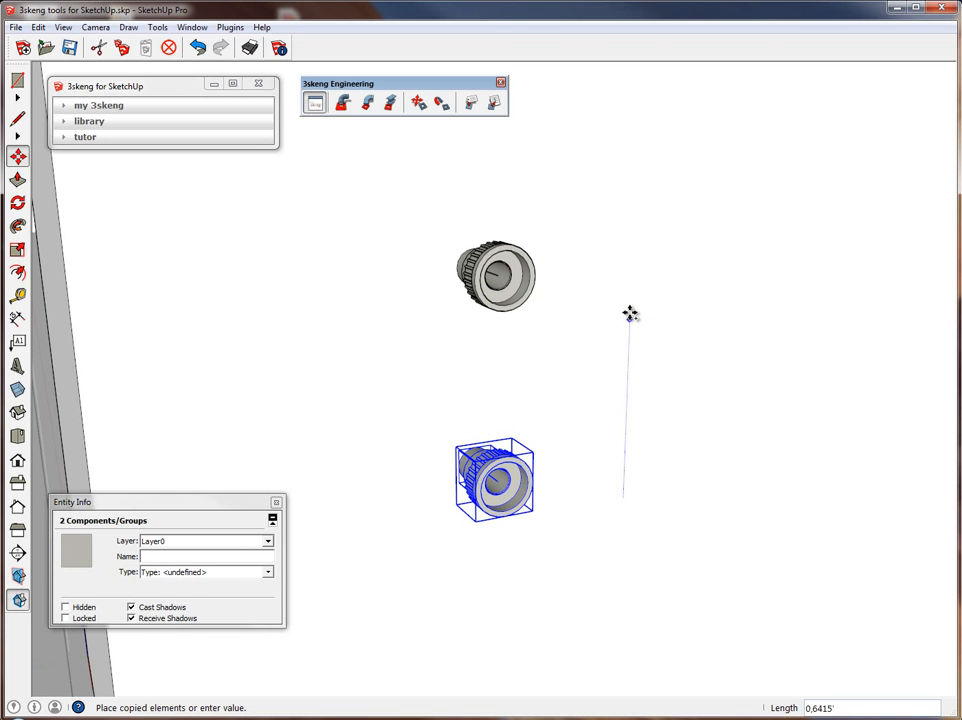
left_click(630, 294)
- Copy the upper stub and union 0.5' sideways along the green axis, and clear the selection
left_click(480, 352)
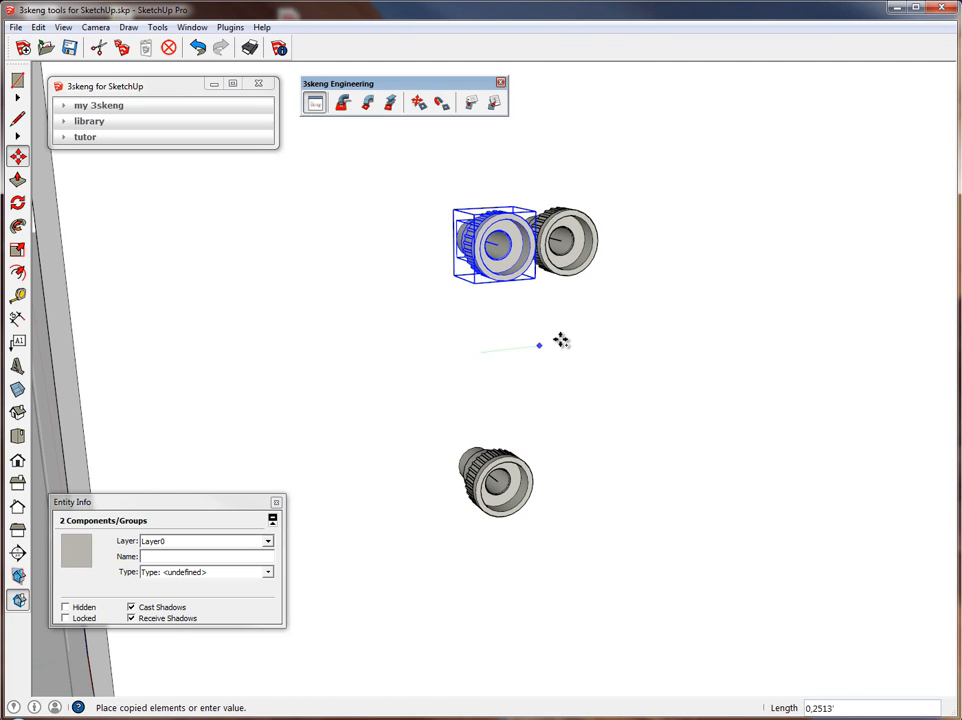
type("5")
key("Return")
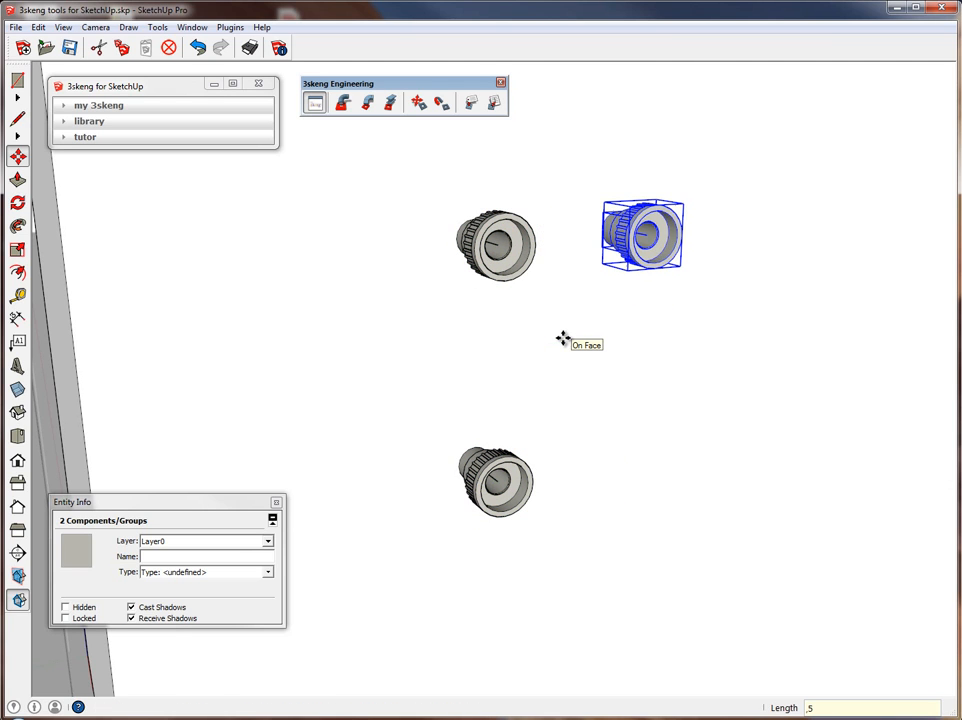
key("space")
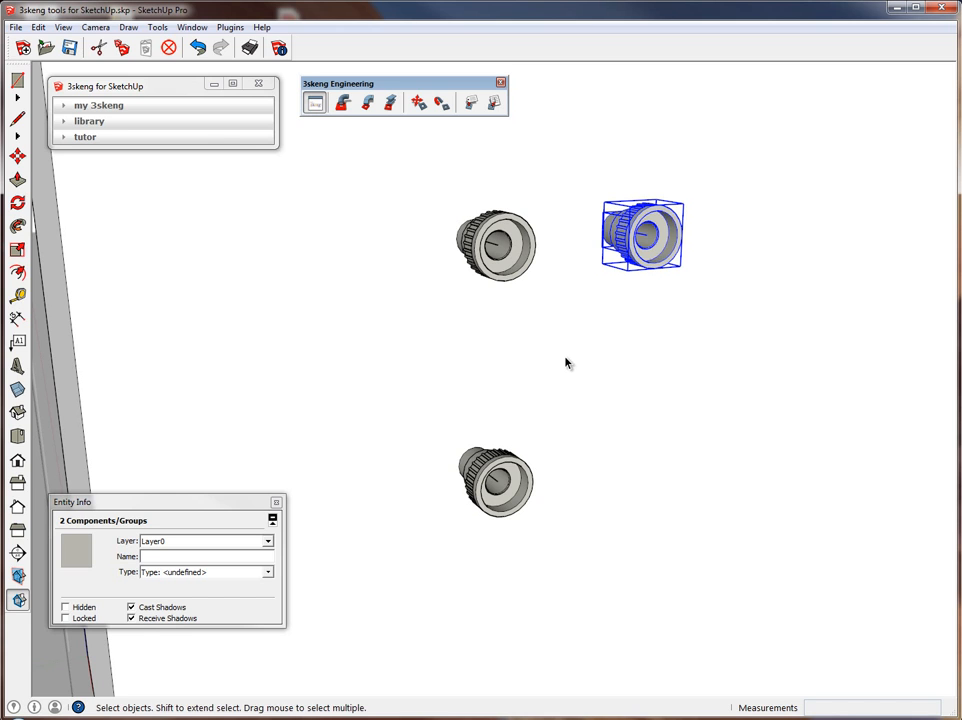
left_click(563, 383)
key("ctrl+t")
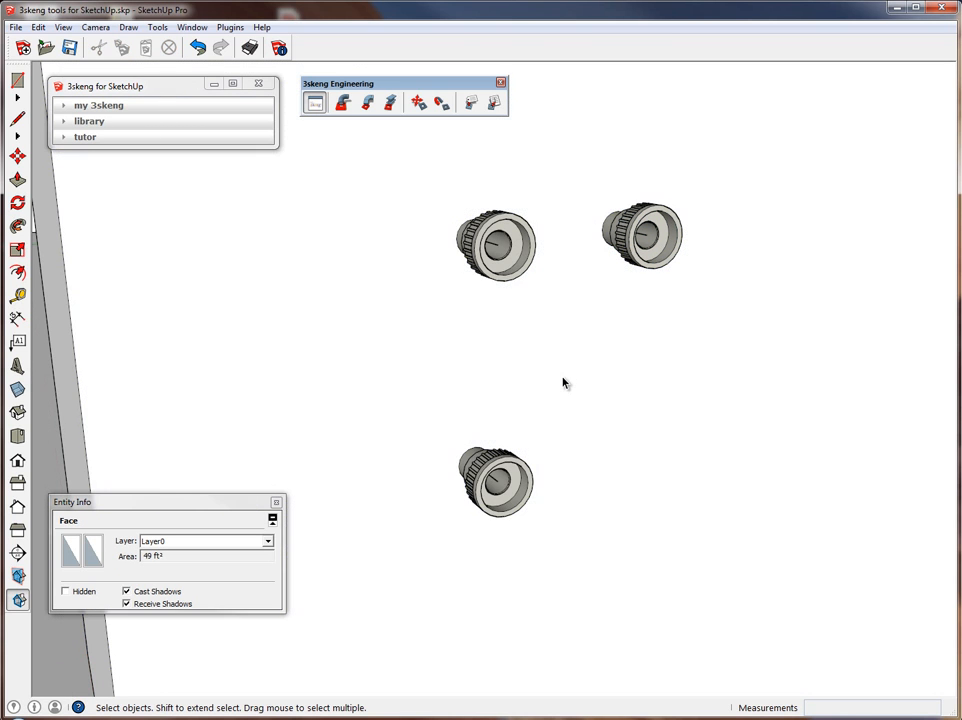
- Attach the matching male NPS 1" CPVC Threaded Union (in), S80 to the lower female union
scroll(565, 380, "down", 1)
scroll(565, 384, "down", 3)
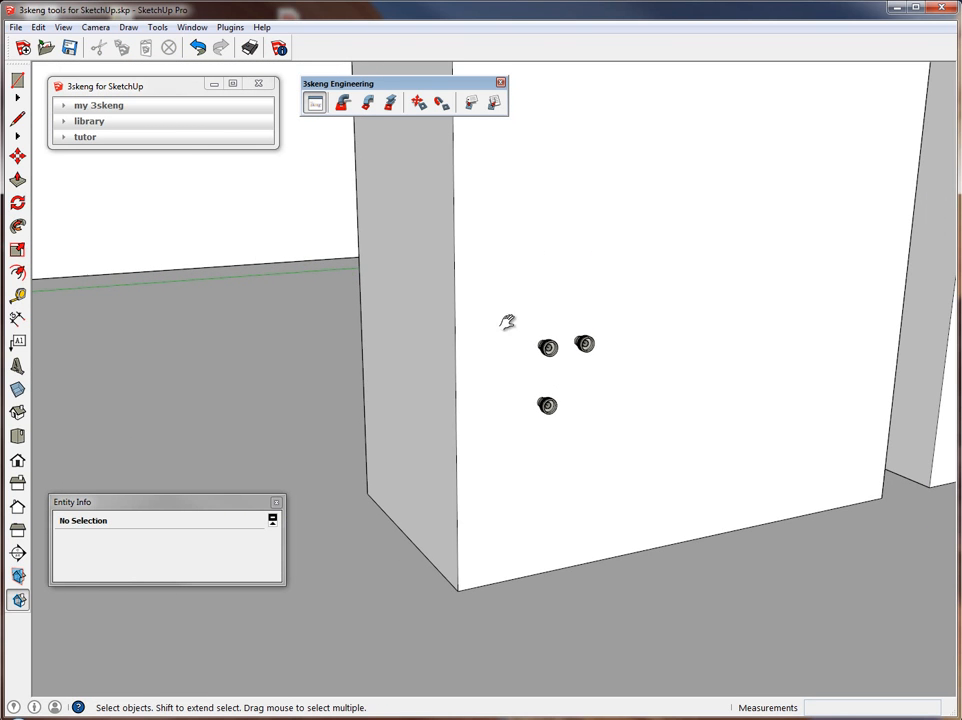
middle_click_drag(507, 322, 300, 318, "shift")
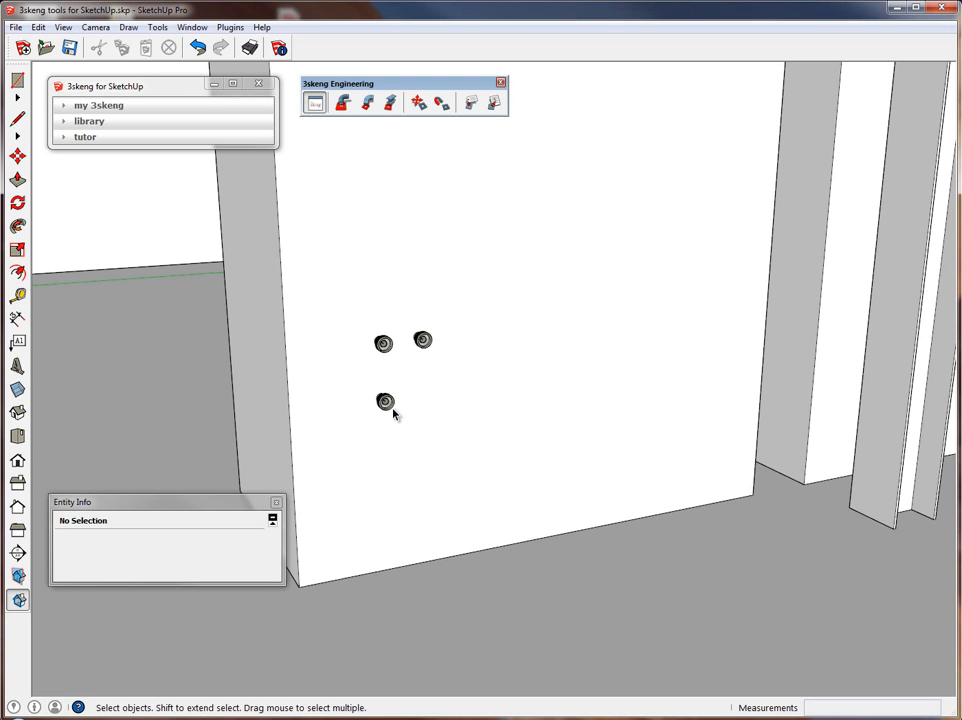
left_click(343, 104)
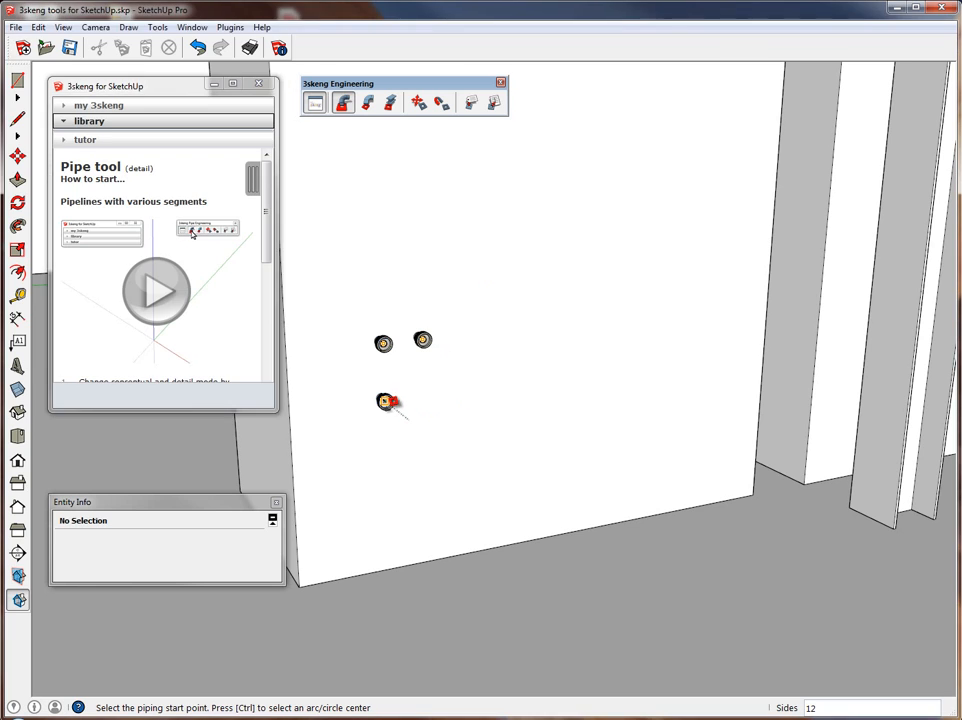
right_click(392, 405)
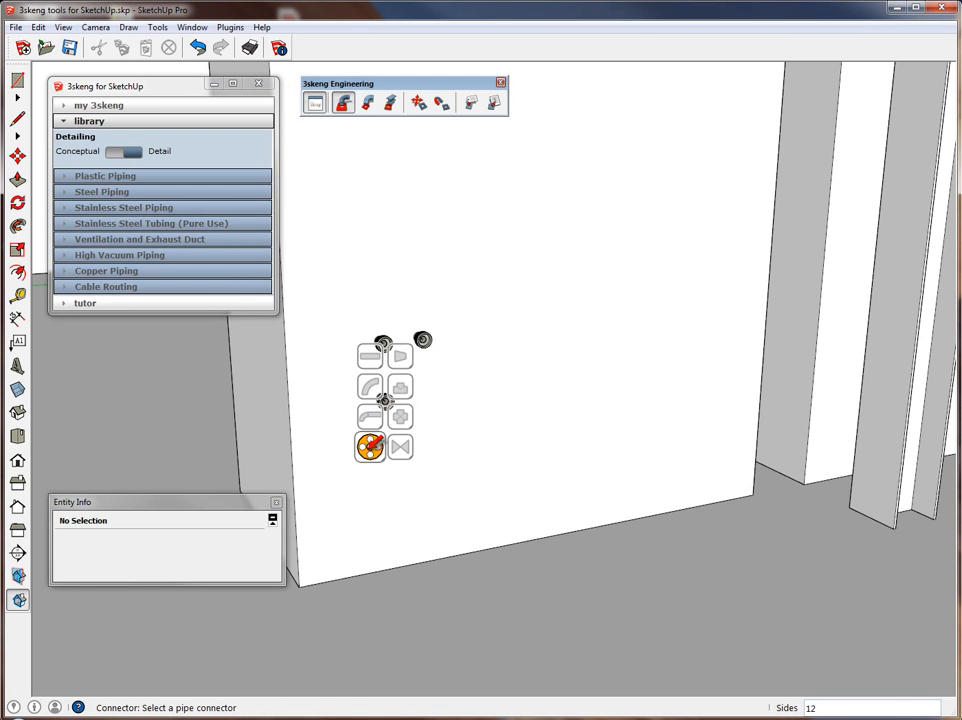
left_click(370, 446)
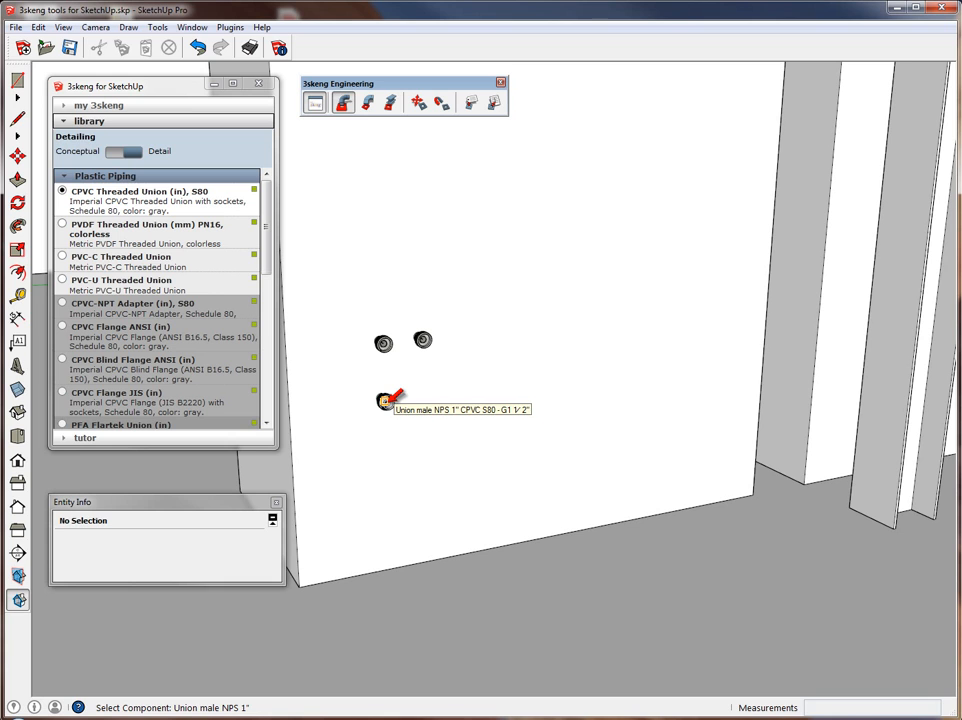
left_click(388, 402)
middle_click_drag(436, 413, 462, 419)
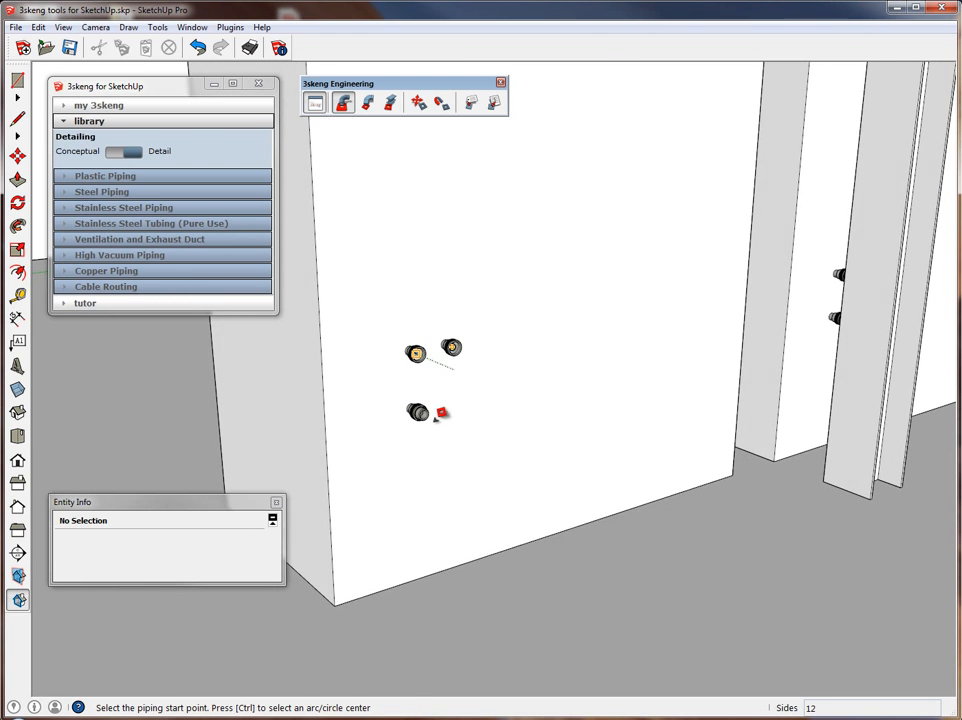
- Add a pipe with a downward NPS 1" 90-degree elbow to the lower union, about 0.48' long to the corner
scroll(434, 417, "up", 3)
left_click(413, 405)
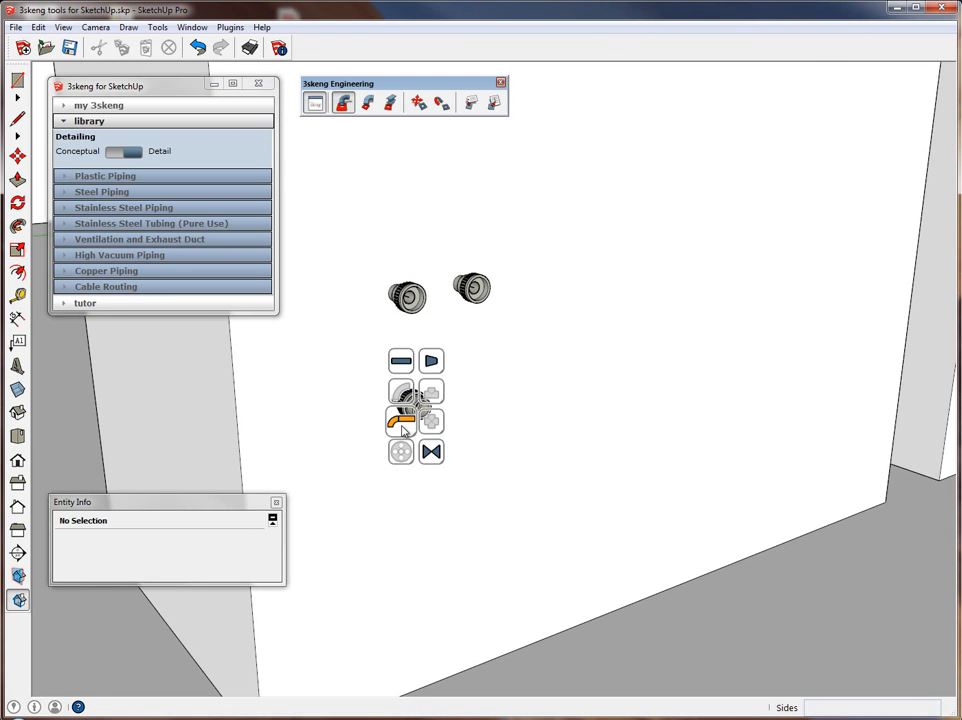
left_click(401, 424)
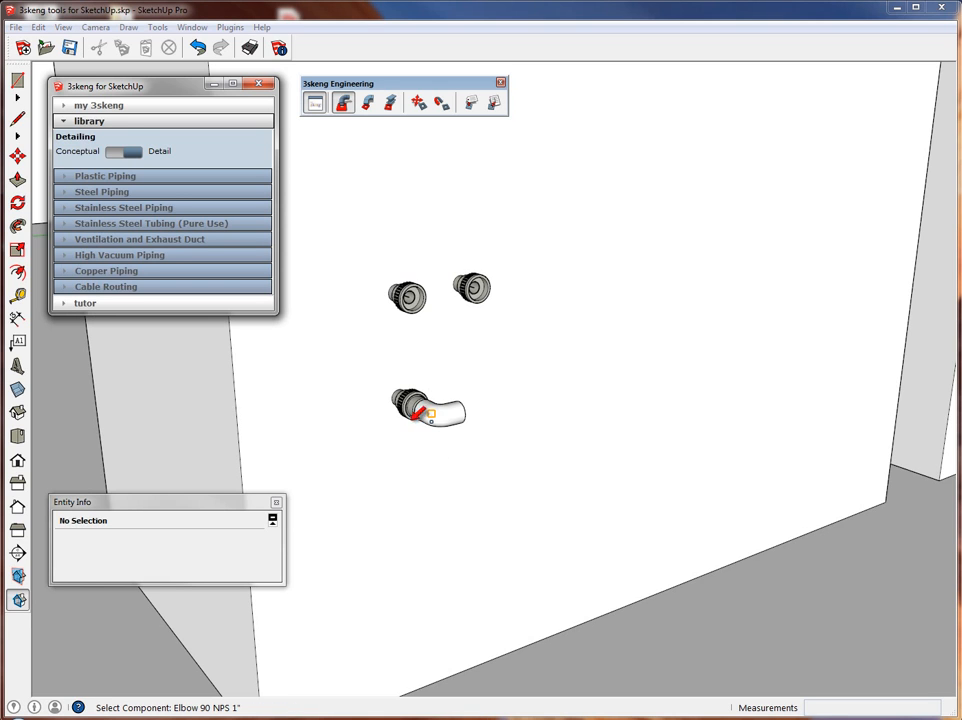
left_click(432, 410)
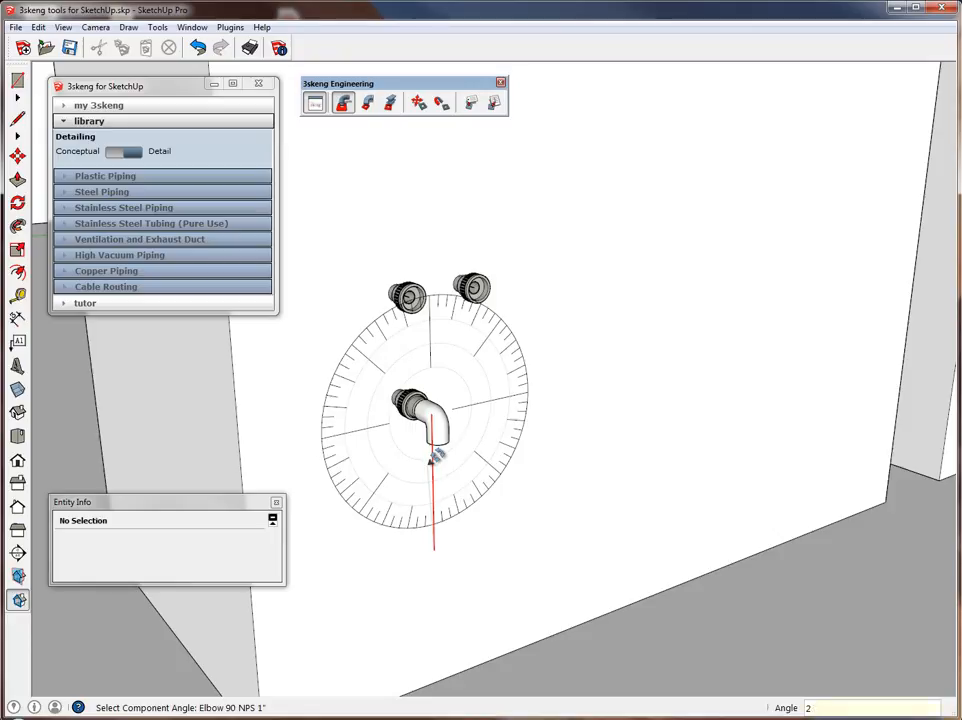
left_click(434, 458)
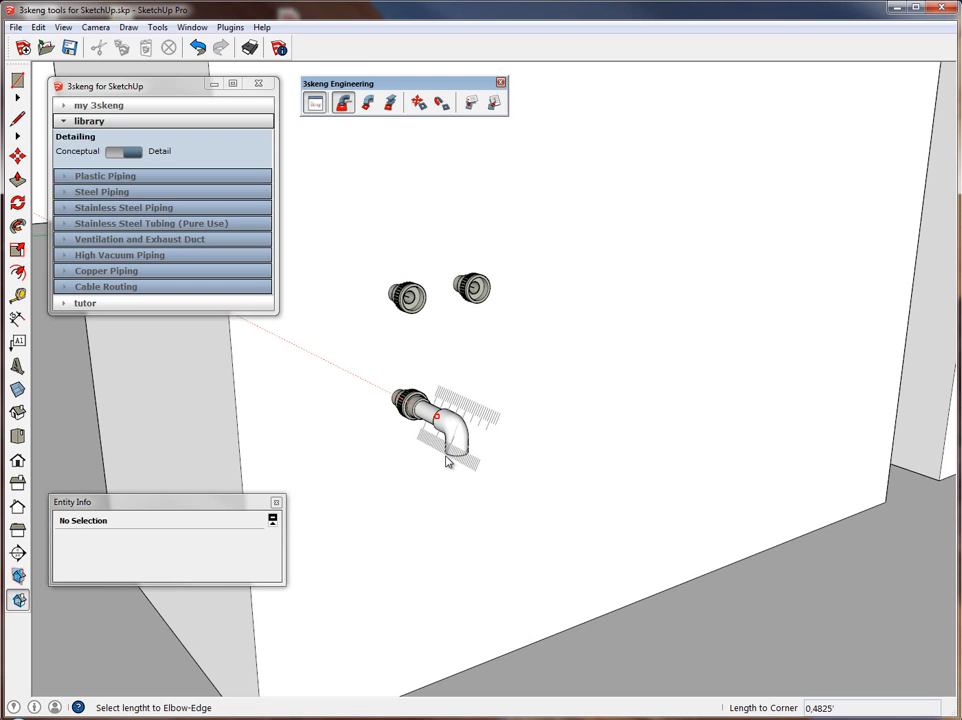
left_click(449, 462)
- Continue downward from the elbow with a pipe and a second NPS 1" 90-degree elbow turned along the box face toward the neighbouring boxes
right_click(447, 452)
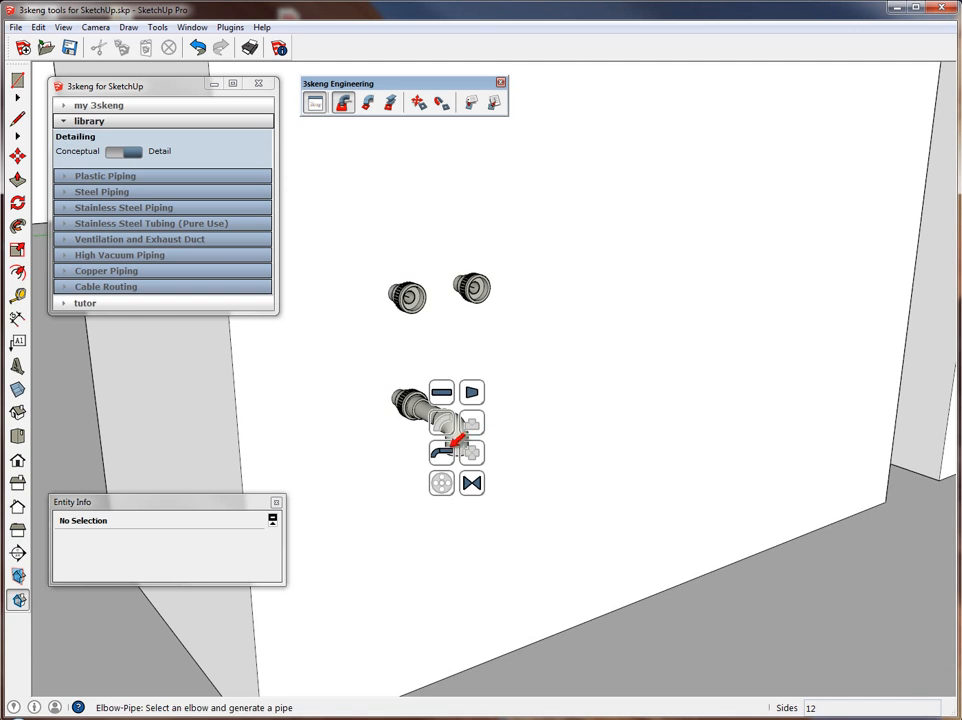
left_click(441, 455)
left_click(444, 455)
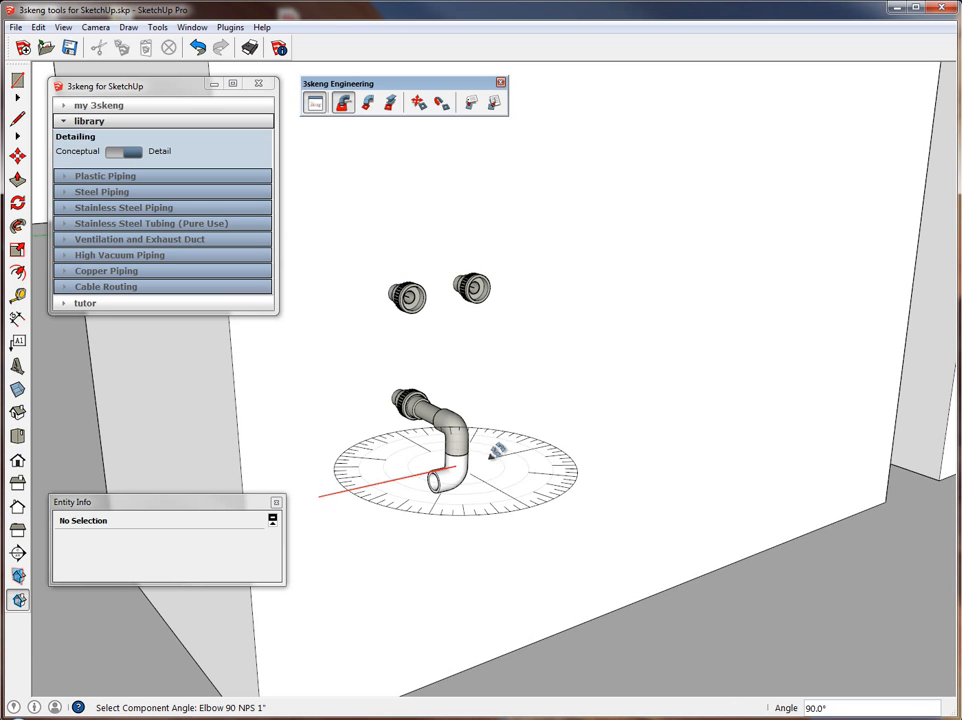
left_click(500, 456)
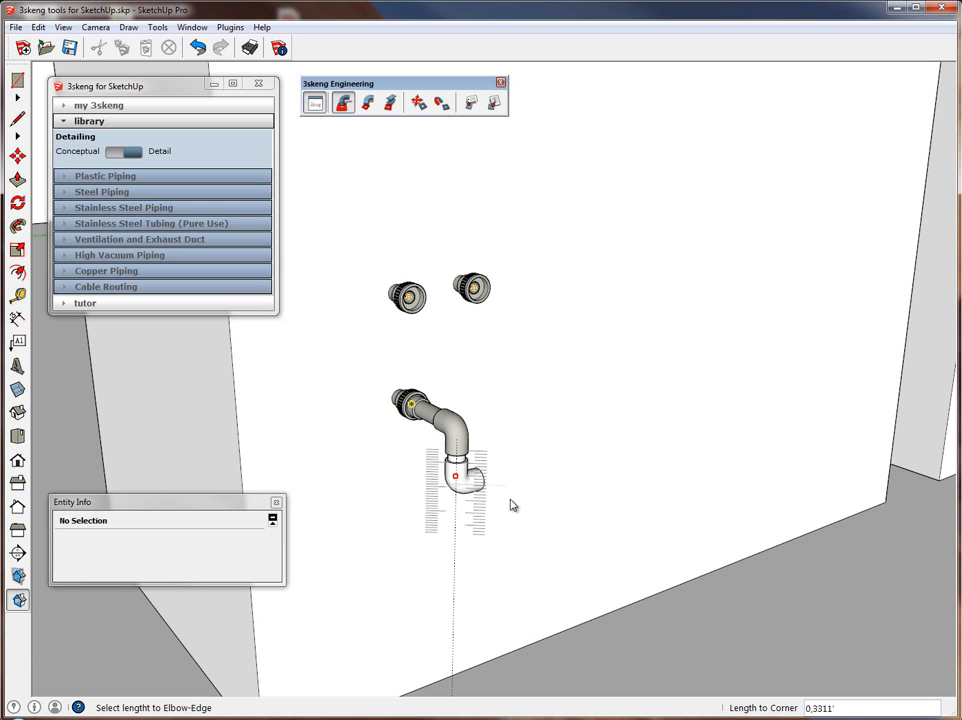
left_click(511, 558)
- Run a pipe from the lower elbow along the neighbouring boxes, about 26.5' to the corner, ending in an outward NPS 1" 90-degree elbow
left_click(343, 101)
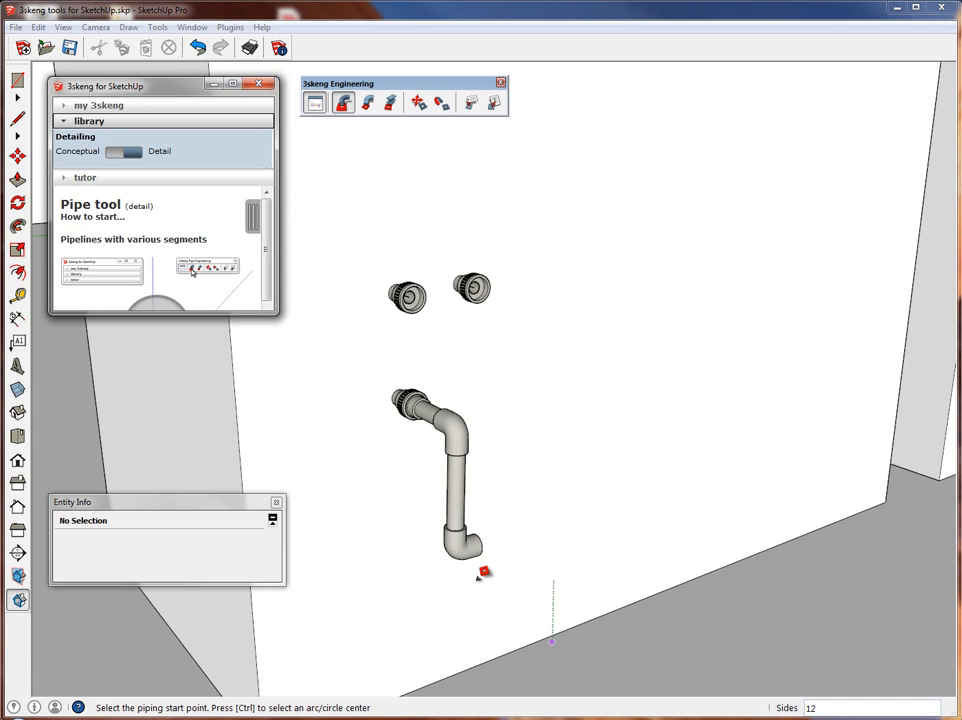
left_click(485, 532)
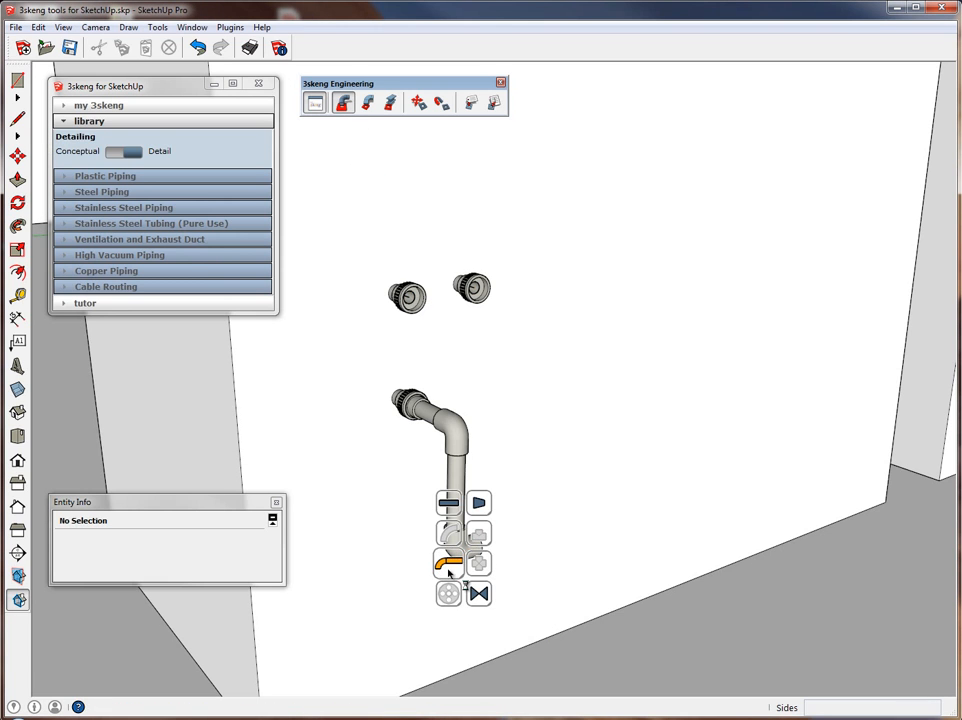
left_click(449, 563)
left_click(490, 537)
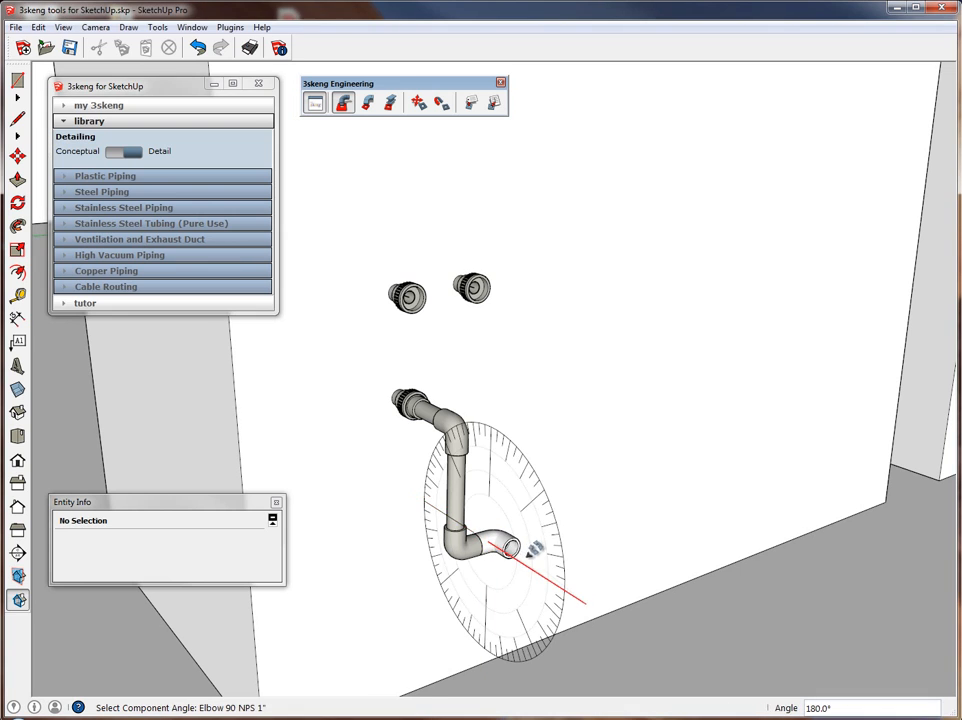
left_click(532, 569)
scroll(678, 570, "down", 2)
scroll(752, 437, "down", 2)
middle_click_drag(752, 437, 215, 522, "shift")
middle_click_drag(694, 391, 264, 488, "shift")
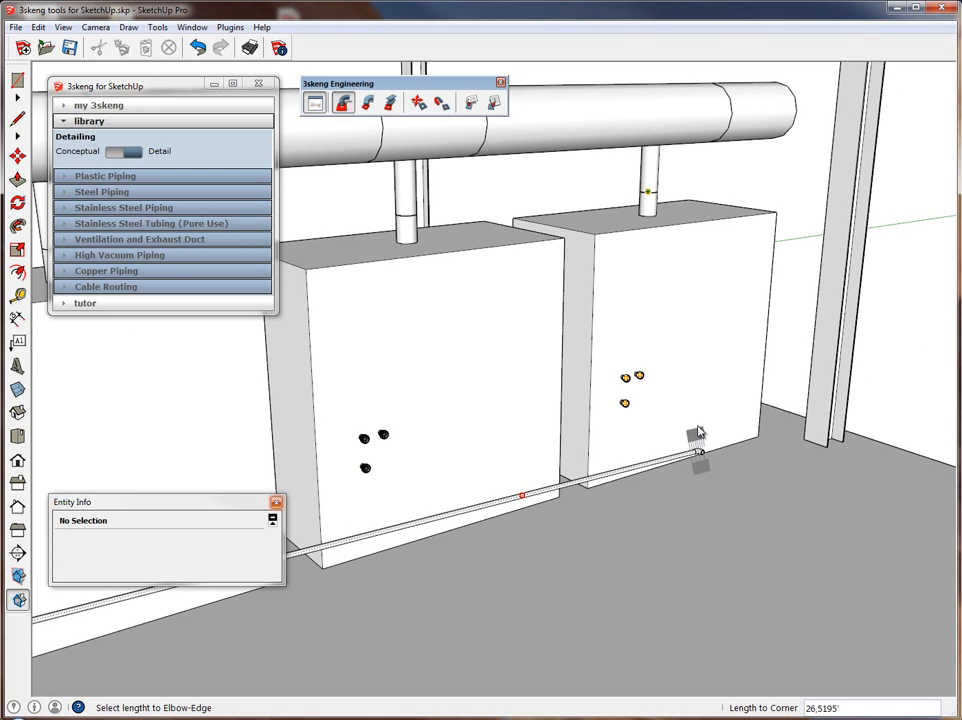
left_click(702, 448)
- Attach another NPS 1" 90-degree elbow, turned downward at 270°, to the elbow at the far end of the long run
scroll(715, 452, "up", 6)
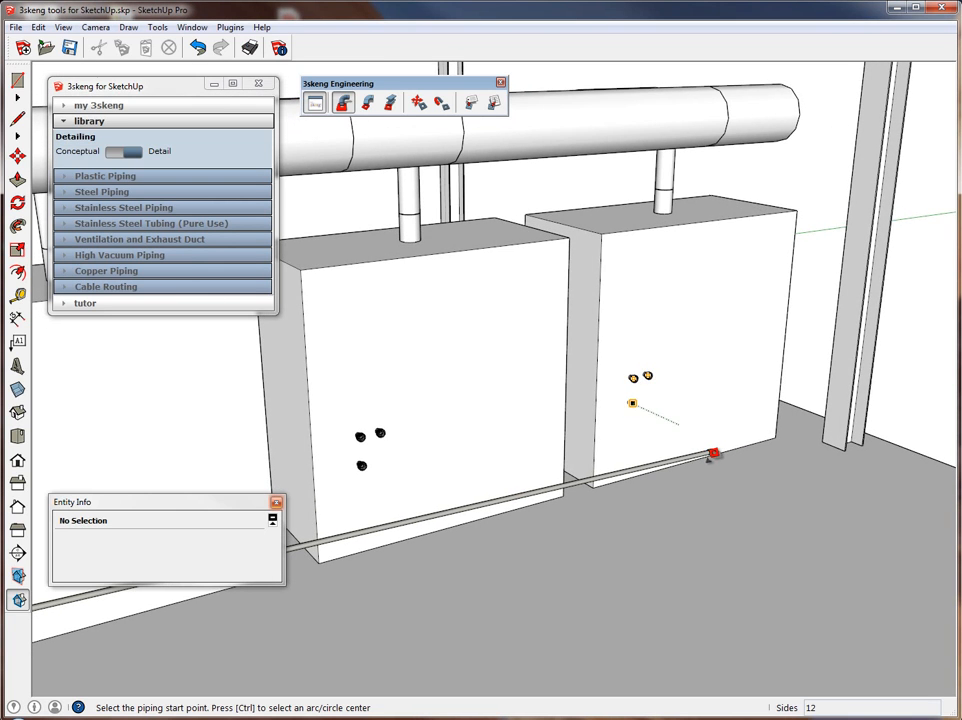
left_click(703, 452)
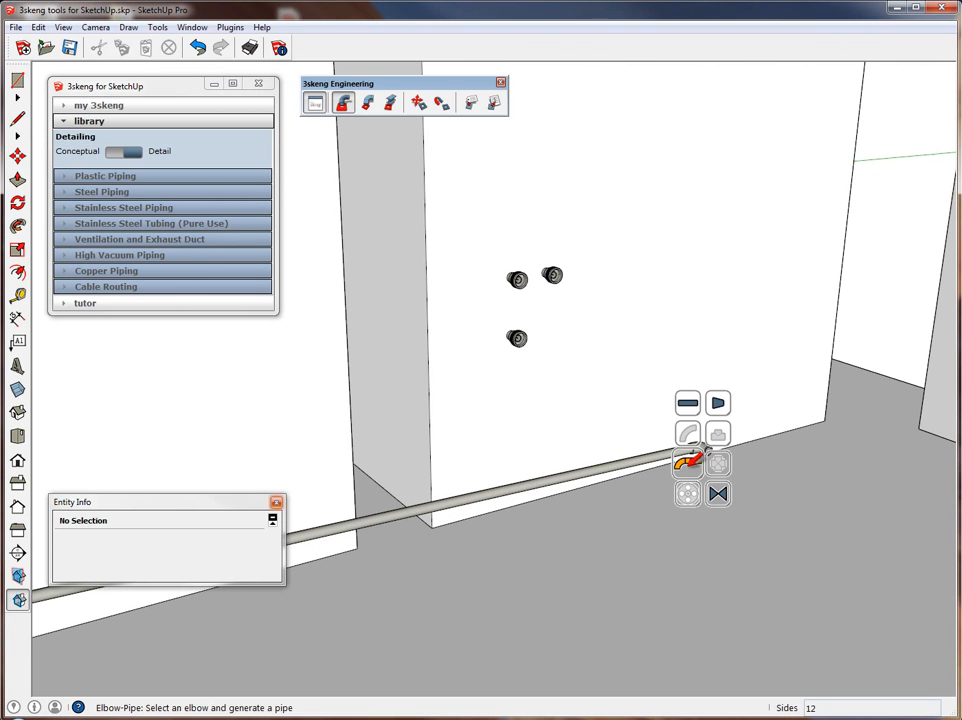
left_click(688, 467)
left_click(712, 452)
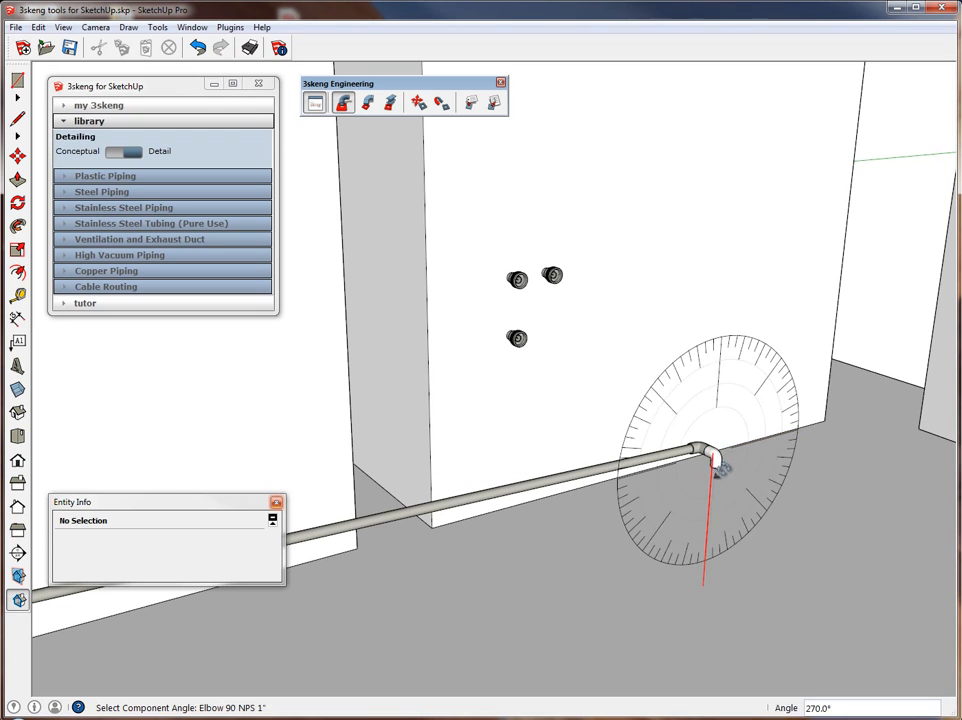
left_click(714, 500)
- Extend the downward elbow at the run's far end with a short straight pipe toward the floor
left_click(732, 463)
left_click(732, 466)
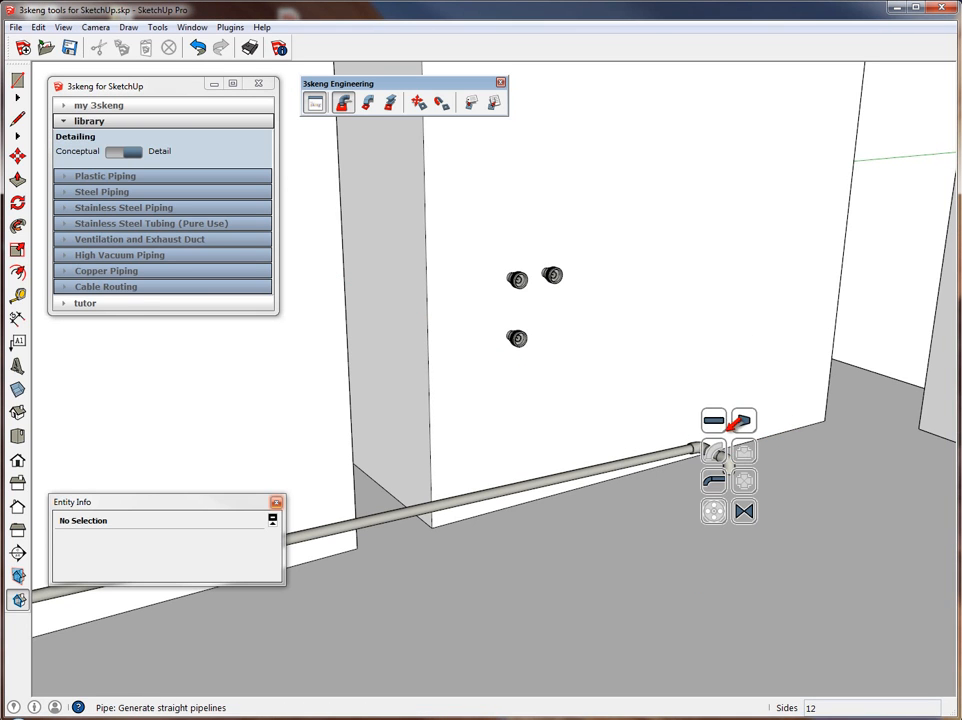
left_click(721, 429)
key("Escape")
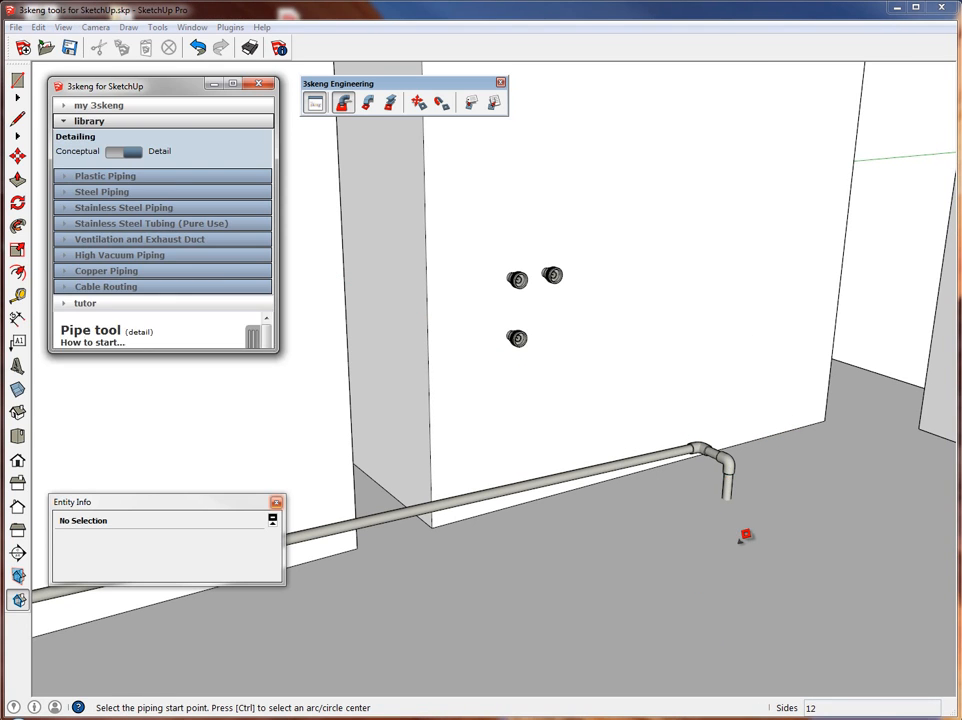
- Start a tee on the long run at the box beside the steel column, choosing the straight 90 NPS 1" CPVC S80 type
mouse_move(715, 511)
middle_mouse_down()
mouse_move(693, 432)
mouse_move(905, 376)
middle_mouse_up()
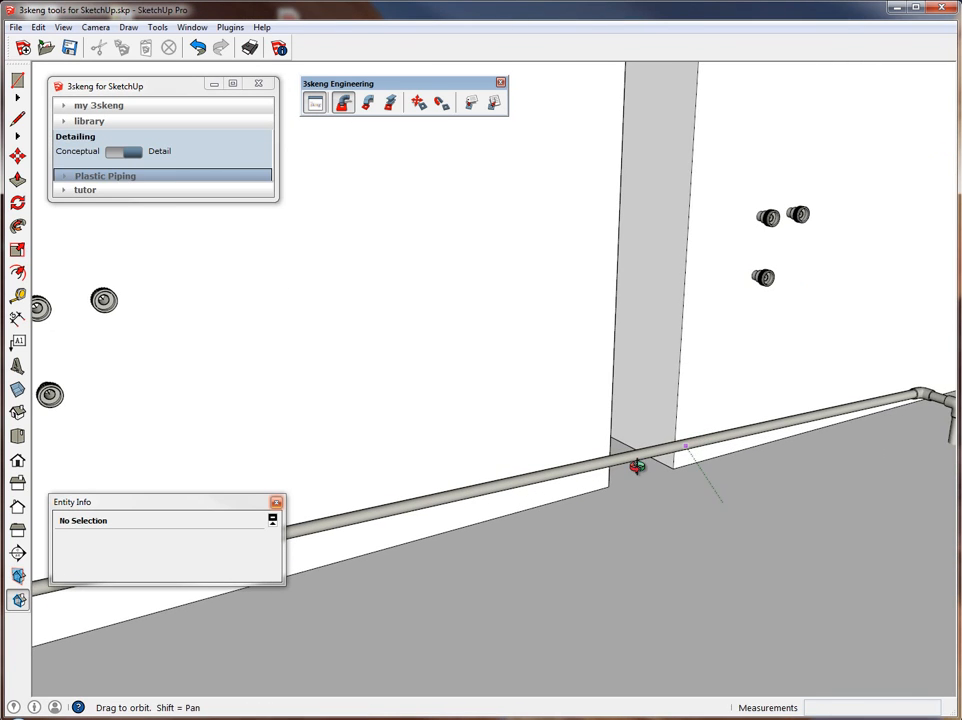
middle_click_drag(638, 466, 650, 461)
mouse_move(805, 435)
middle_mouse_down("shift")
mouse_move(822, 432)
mouse_move(545, 460)
middle_mouse_up("shift")
scroll(543, 460, "up", 2)
mouse_move(662, 432)
middle_mouse_down("shift")
mouse_move(682, 452)
mouse_move(787, 436)
middle_mouse_up("shift")
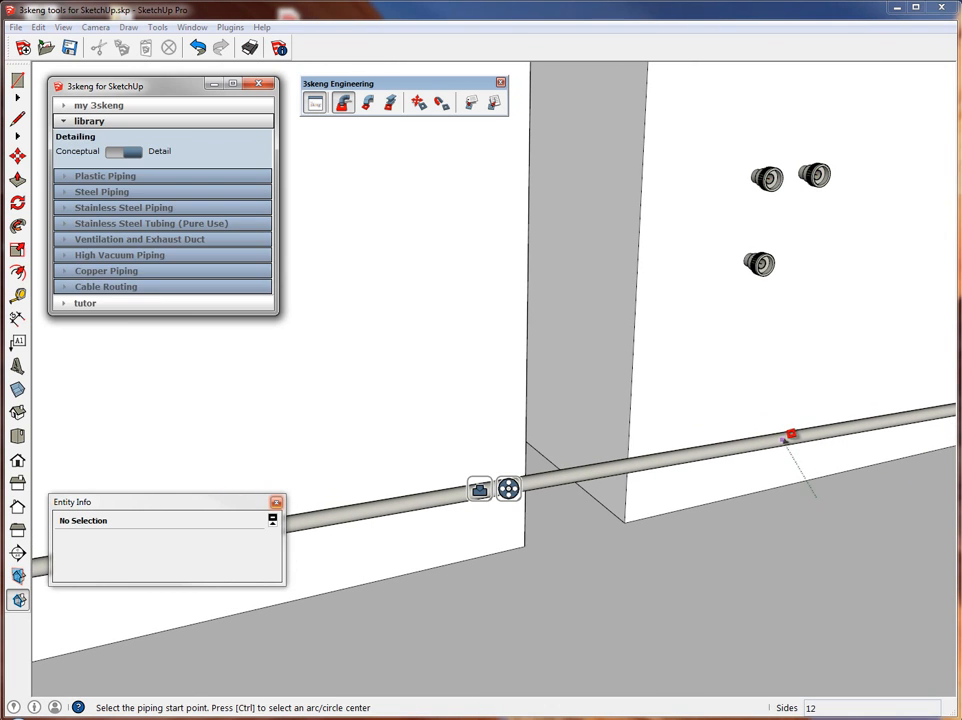
middle_click_drag(585, 496, 813, 440, "shift")
scroll(813, 440, "down", 3)
scroll(730, 441, "down", 2)
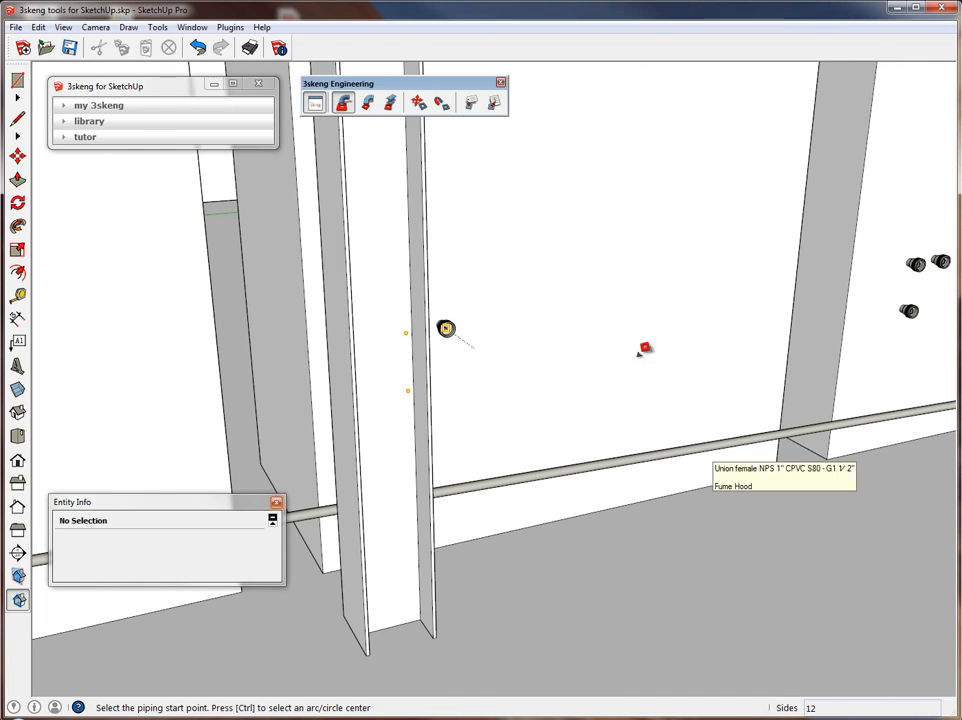
middle_click_drag(434, 243, 427, 444)
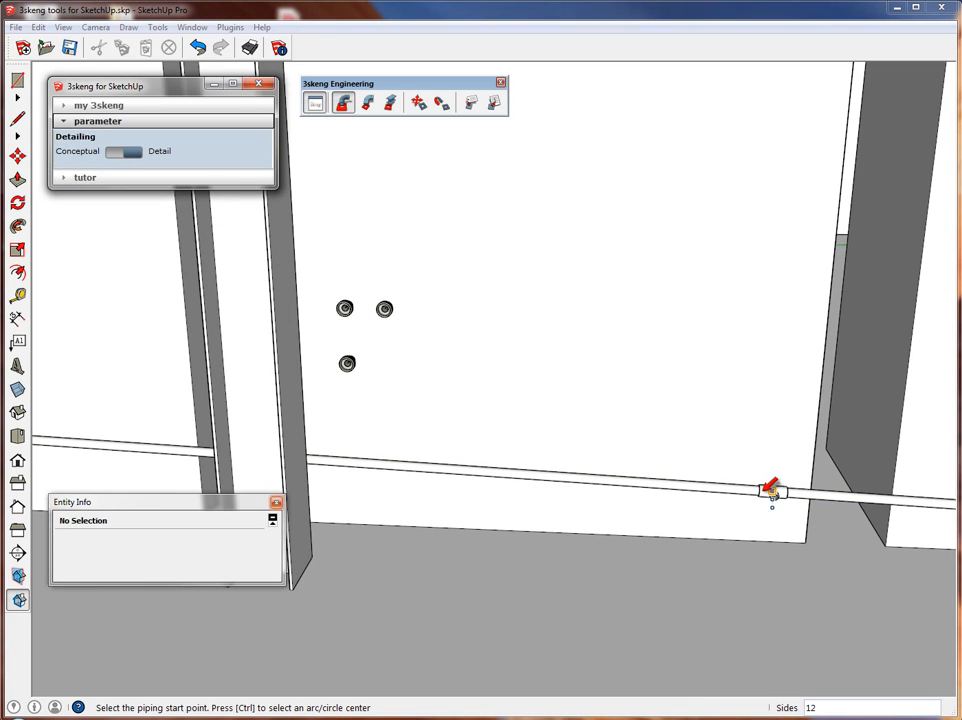
scroll(775, 487, "up", 2)
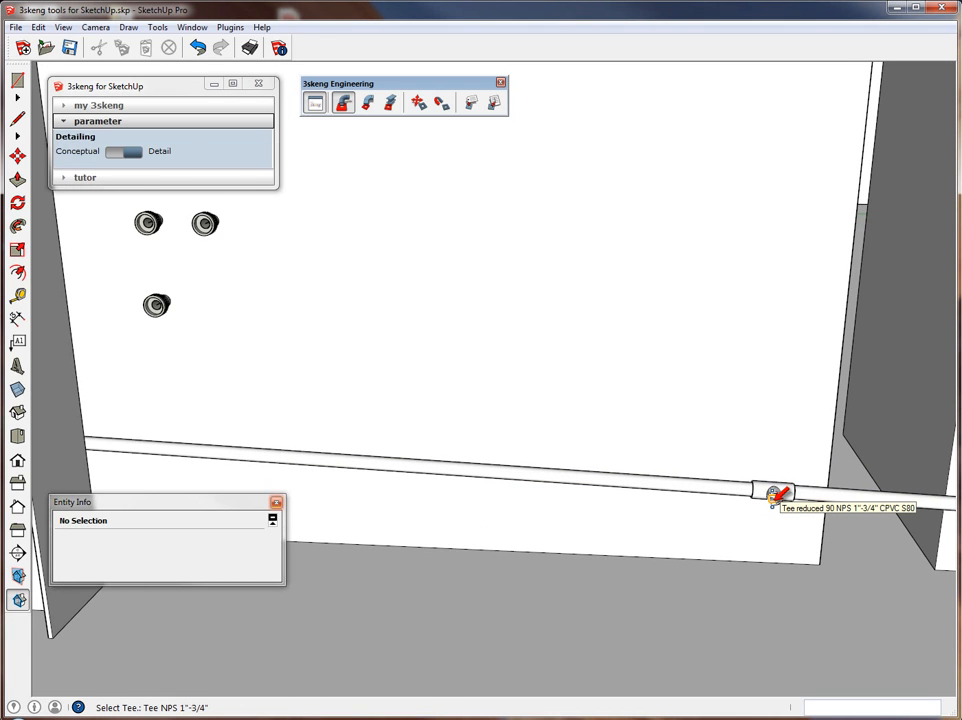
scroll(776, 492, "up", 3)
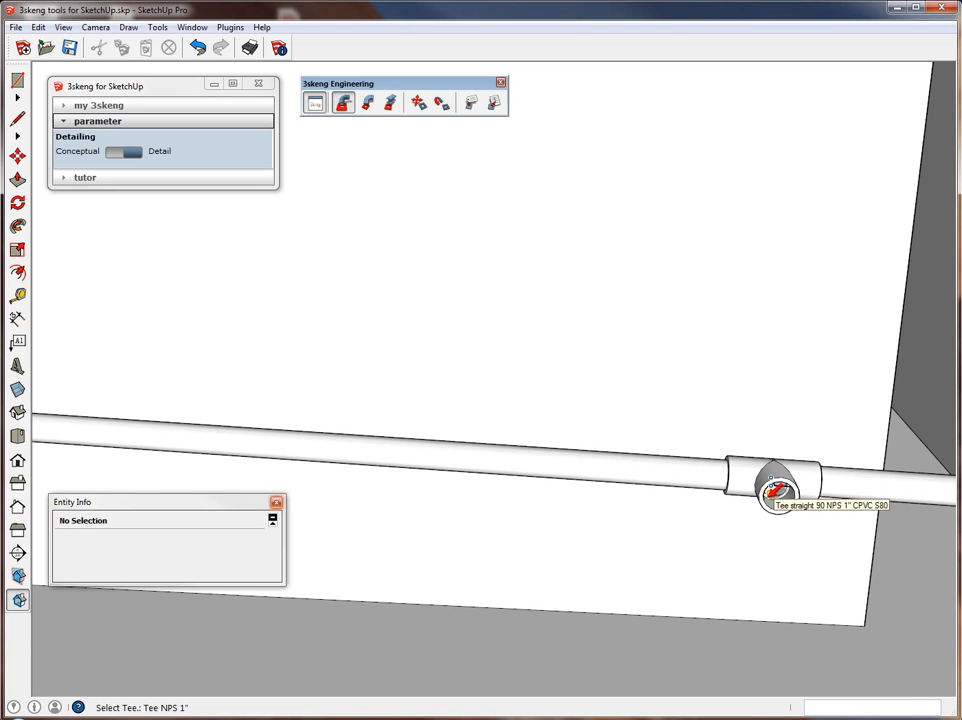
left_click(773, 484)
- Align the tee with the lower union of the box beside the column and turn its branch straight up
middle_click_drag(792, 454, 820, 479)
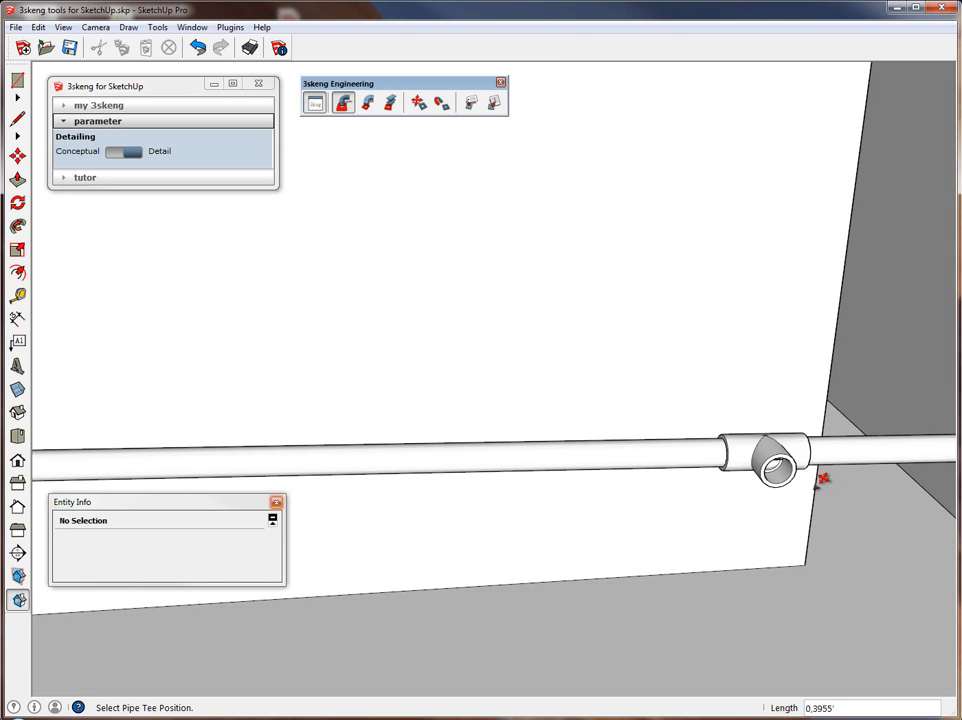
scroll(816, 472, "down", 2)
scroll(808, 461, "down", 1)
middle_click_drag(659, 434, 689, 404, "shift")
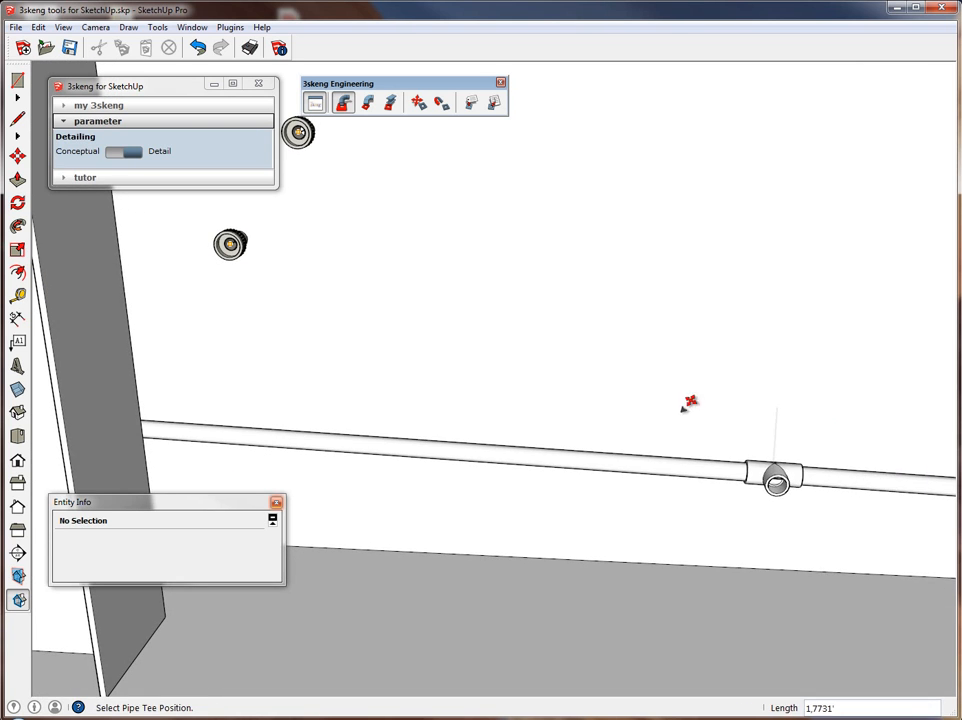
middle_click_drag(630, 403, 797, 444, "shift")
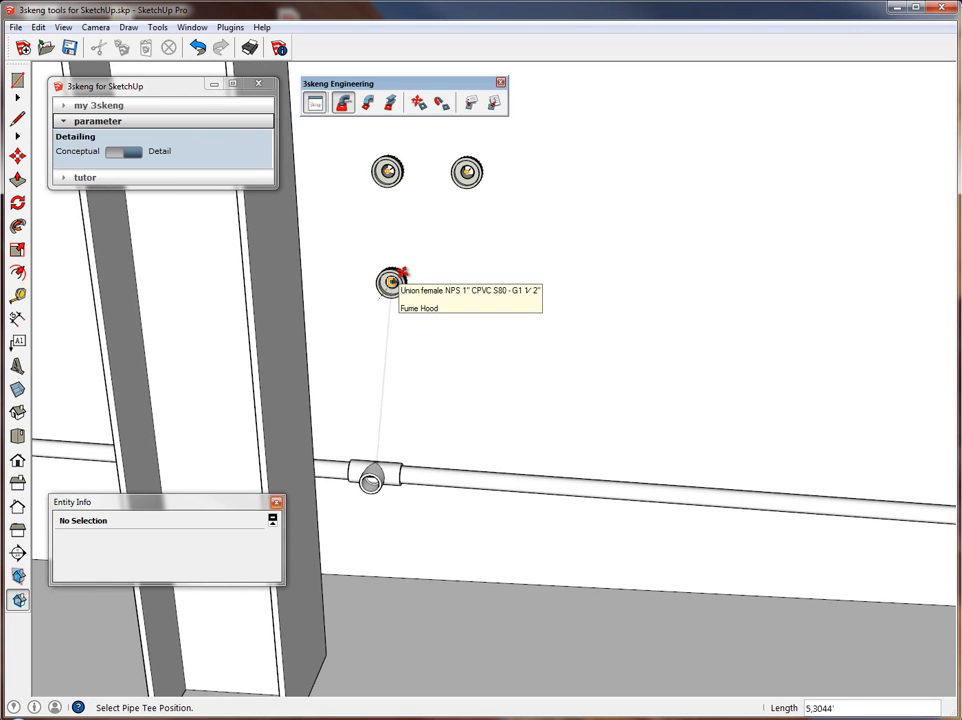
left_click(400, 273)
middle_click_drag(395, 276, 378, 362)
left_click(378, 362)
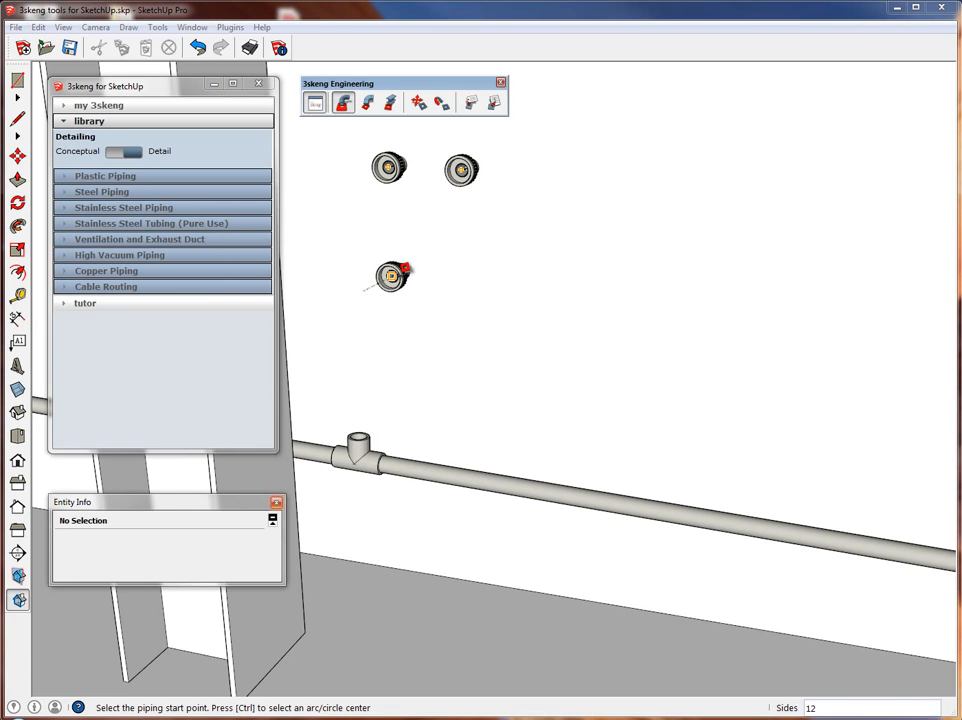
- Attach a matching CPVC Threaded Union (in), S80 to the lower union above the new tee
right_click(393, 273)
left_click(380, 328)
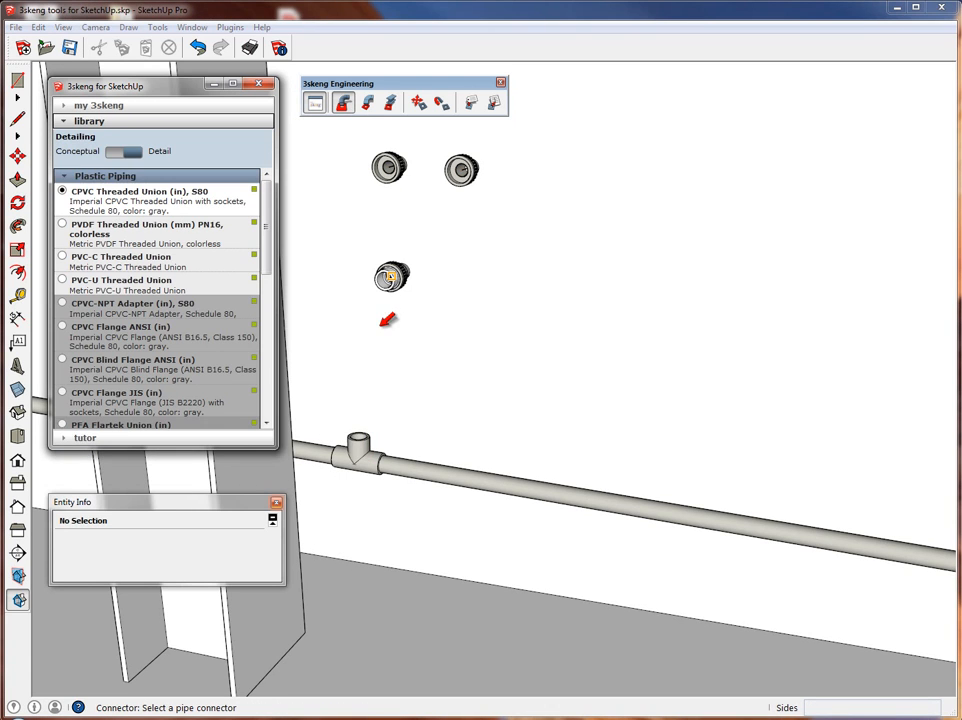
left_click(398, 270)
- Route an NPS 1" CPVC pipe from the lower union through a 90-degree elbow down into the tee, with a 0.5477' first length
right_click(393, 273)
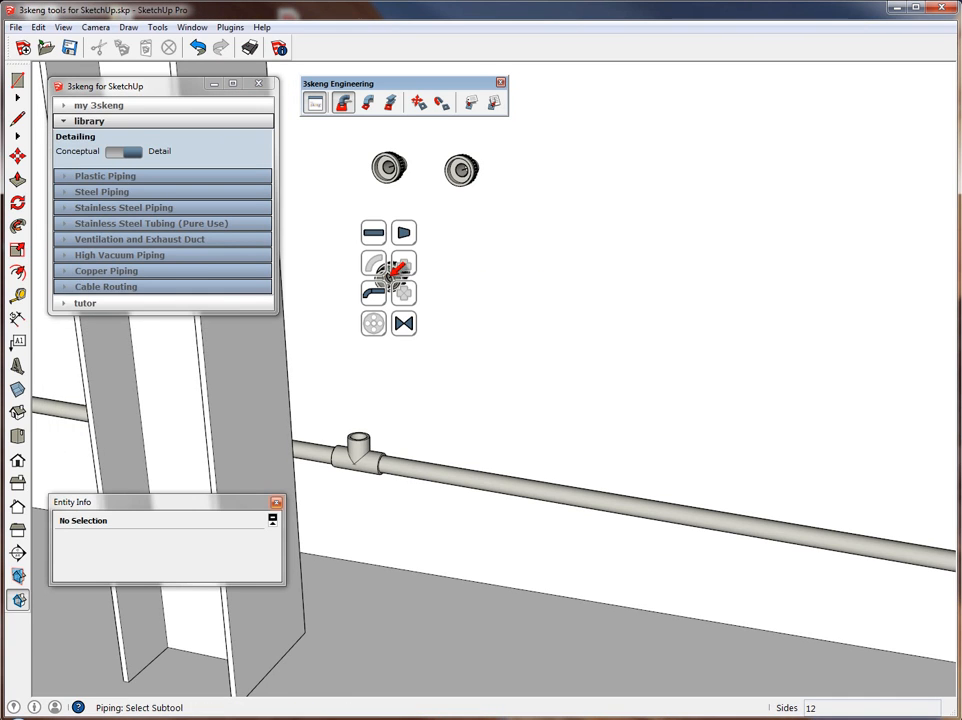
left_click(382, 222)
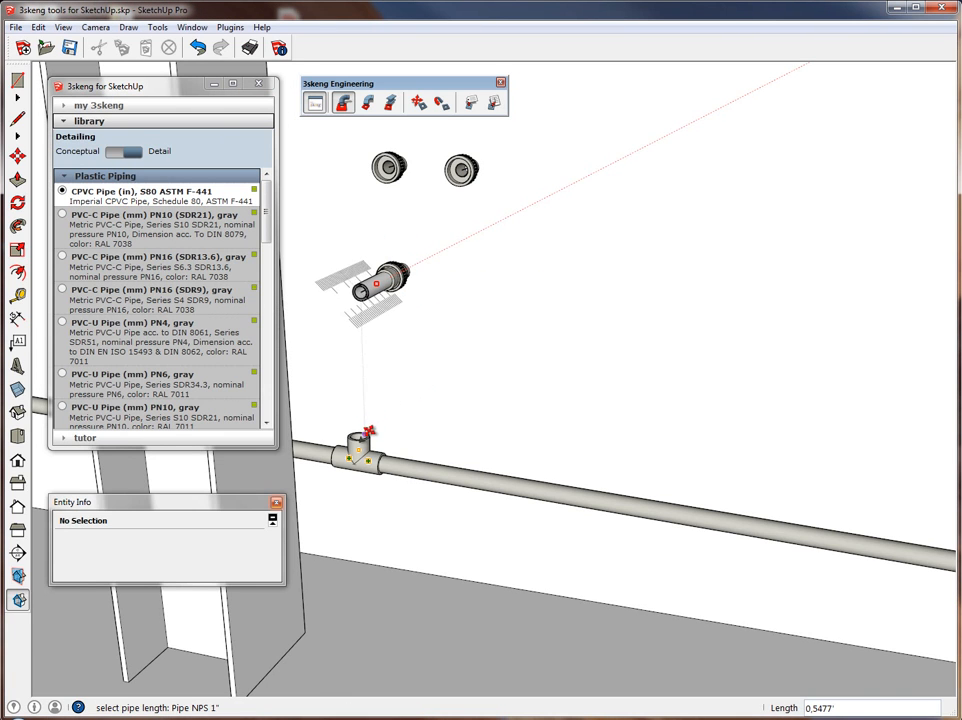
left_click(366, 439)
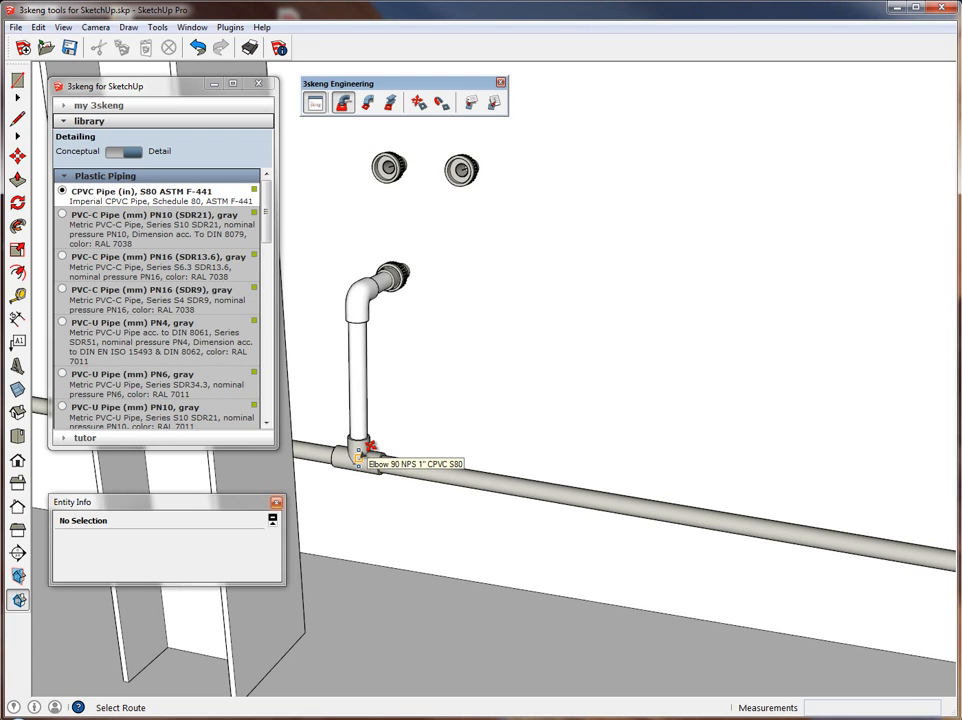
left_click(358, 458)
middle_click_drag(460, 448, 490, 450)
key("space")
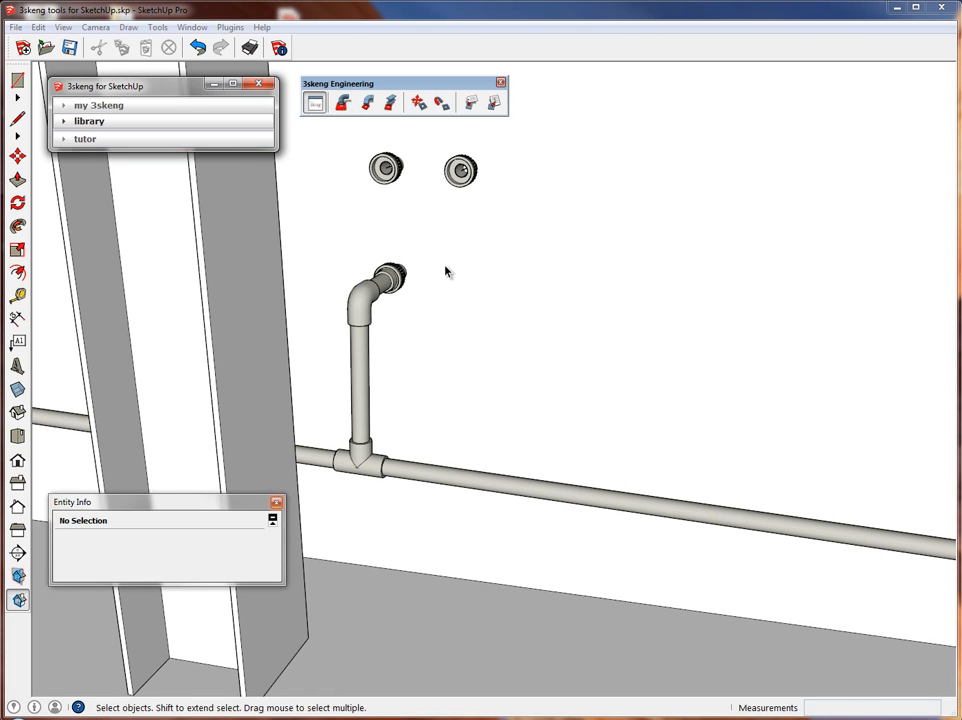
- Insert a straight NPS 1" tee on the run, aligned with the next box's lower union and with its branch turned up
left_click(343, 105)
middle_click_drag(655, 361, 565, 384)
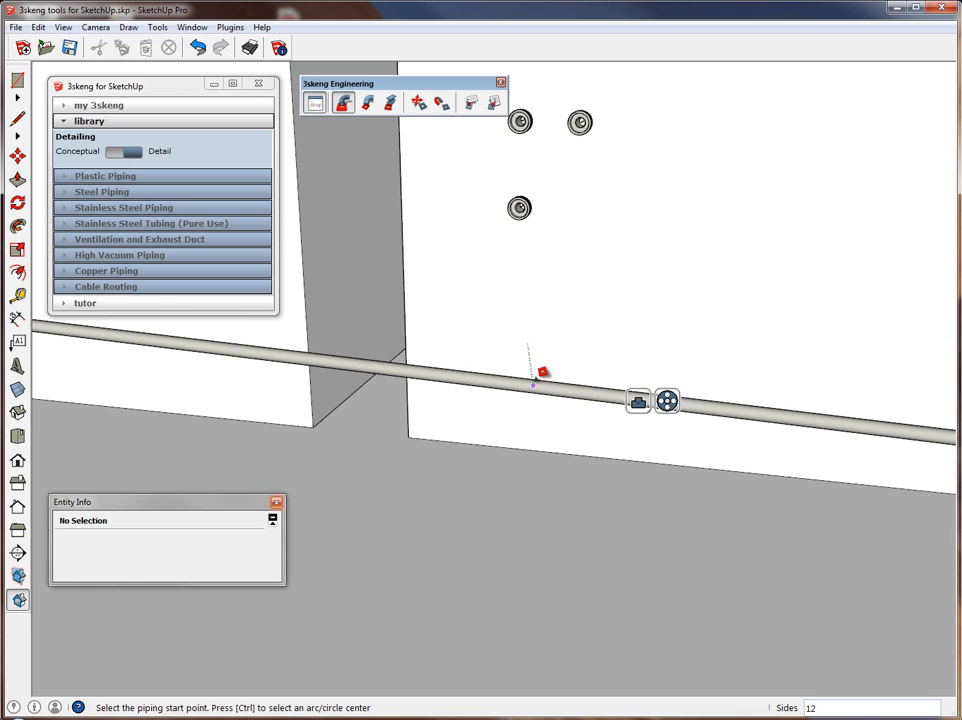
left_click(652, 400)
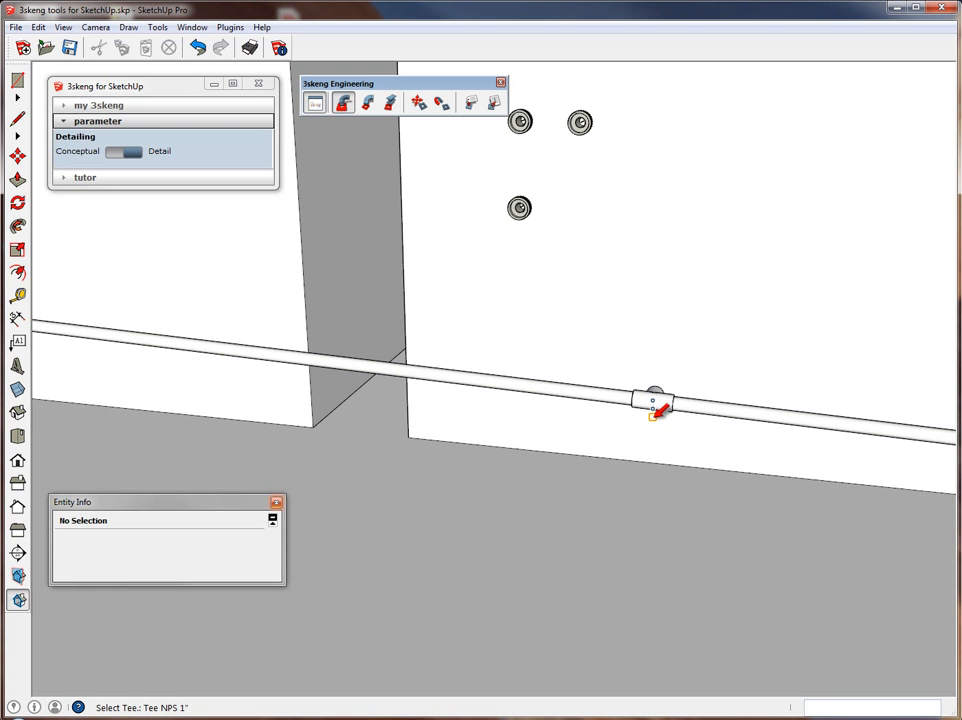
left_click(520, 207)
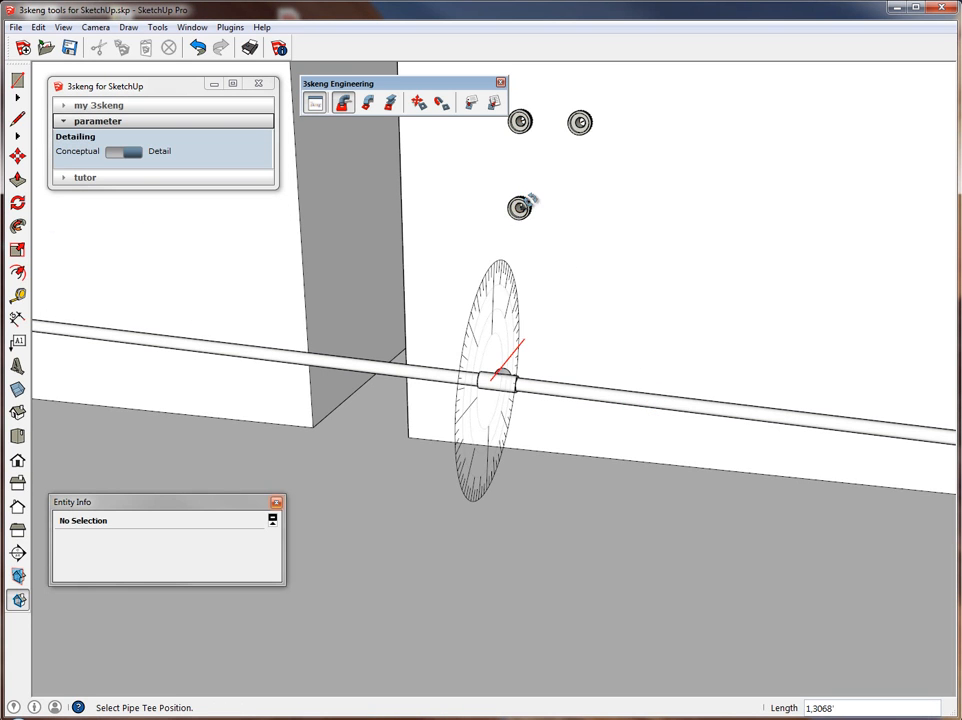
left_click(500, 305)
- Attach the matching CPVC Threaded Union (in), S80 to the lower union of this second box
left_click(343, 103)
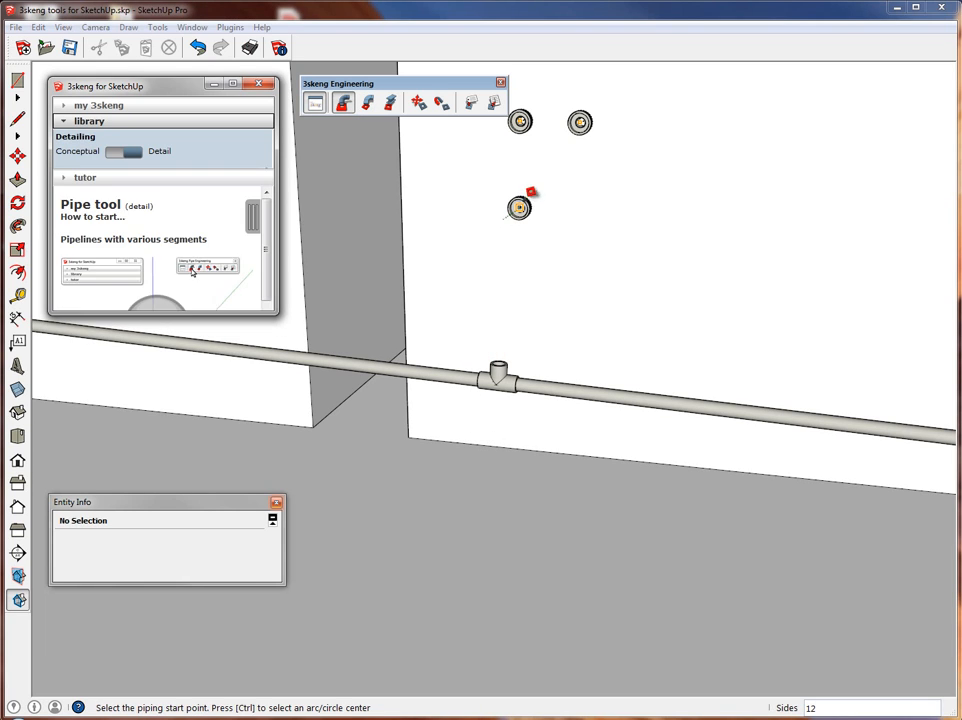
left_click(520, 207)
left_click(505, 253)
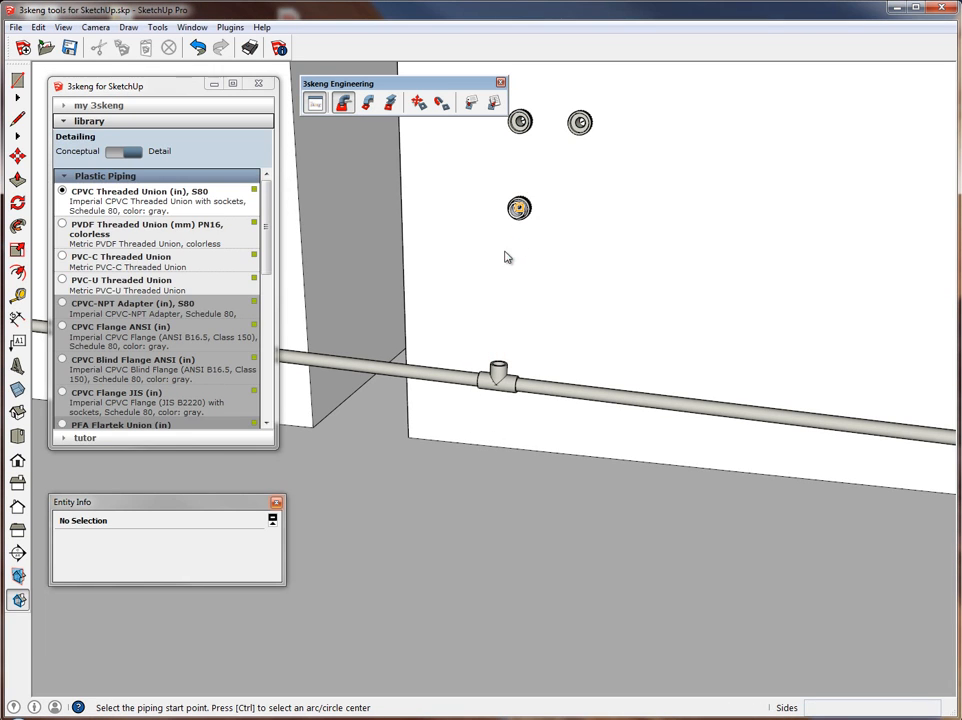
- Connect the second box's lower union to its tee with an NPS 1" pipe and 90-degree elbow, using a 0.5477' first length
left_click(520, 207)
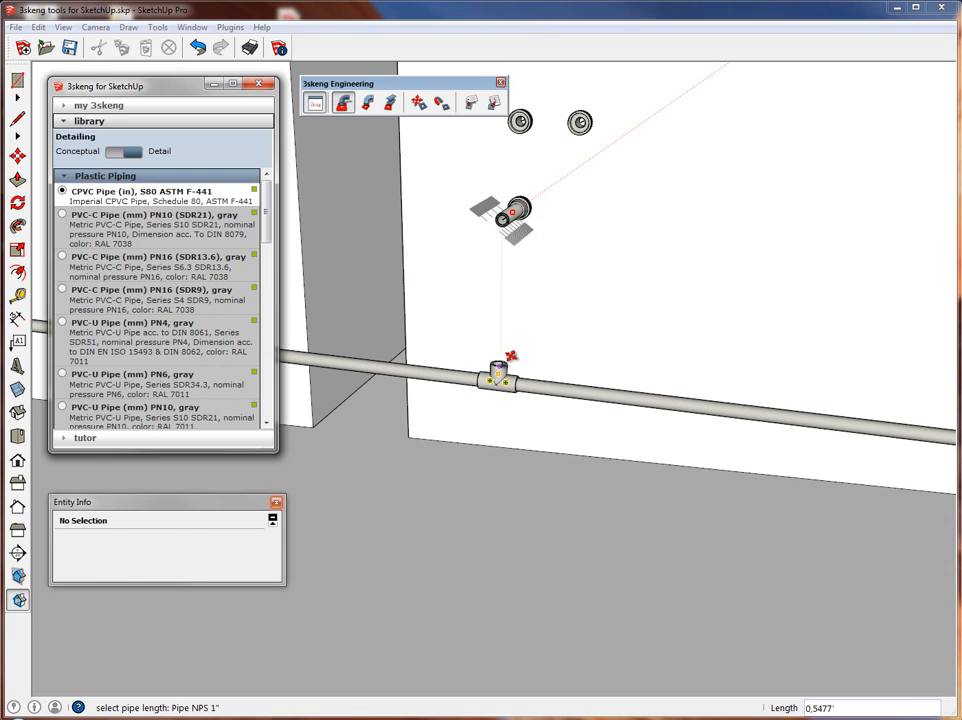
left_click(499, 368)
left_click(498, 381)
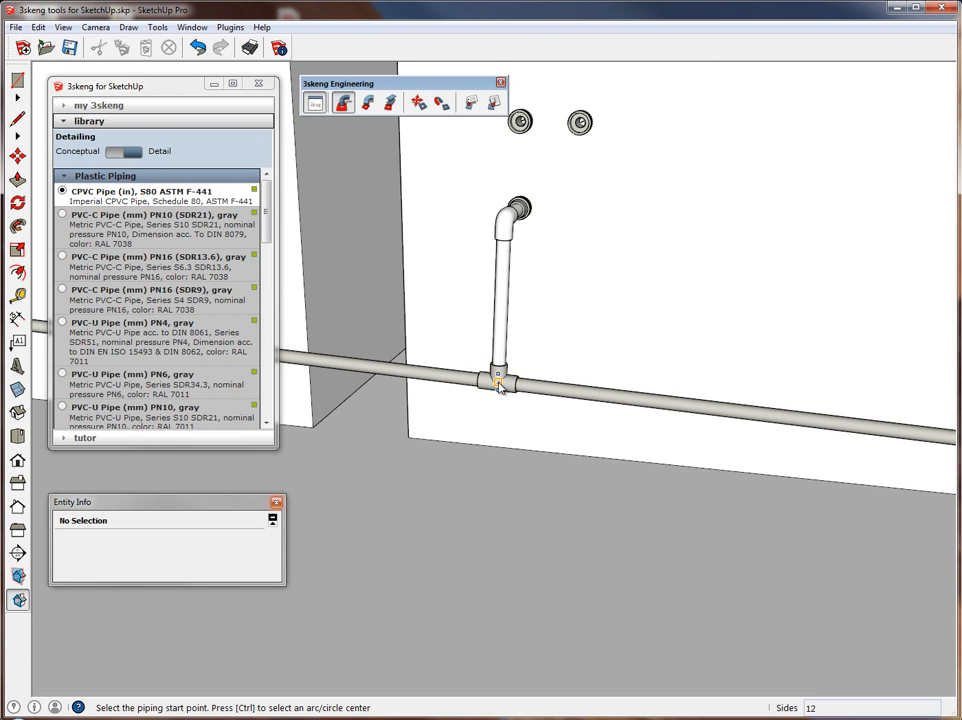
key("space")
- Attach a CPVC Threaded Union (in), S80 to the lower union of the following box along the run
middle_click_drag(702, 380, 597, 369, "shift")
left_click(342, 102)
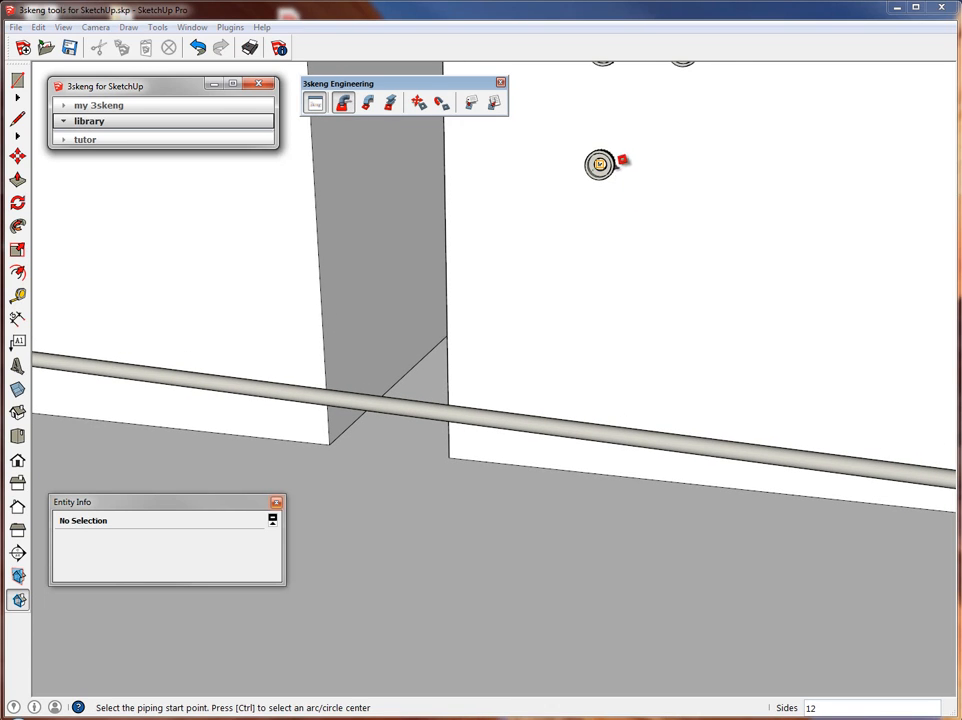
left_click(602, 167)
left_click(588, 210)
left_click(596, 208)
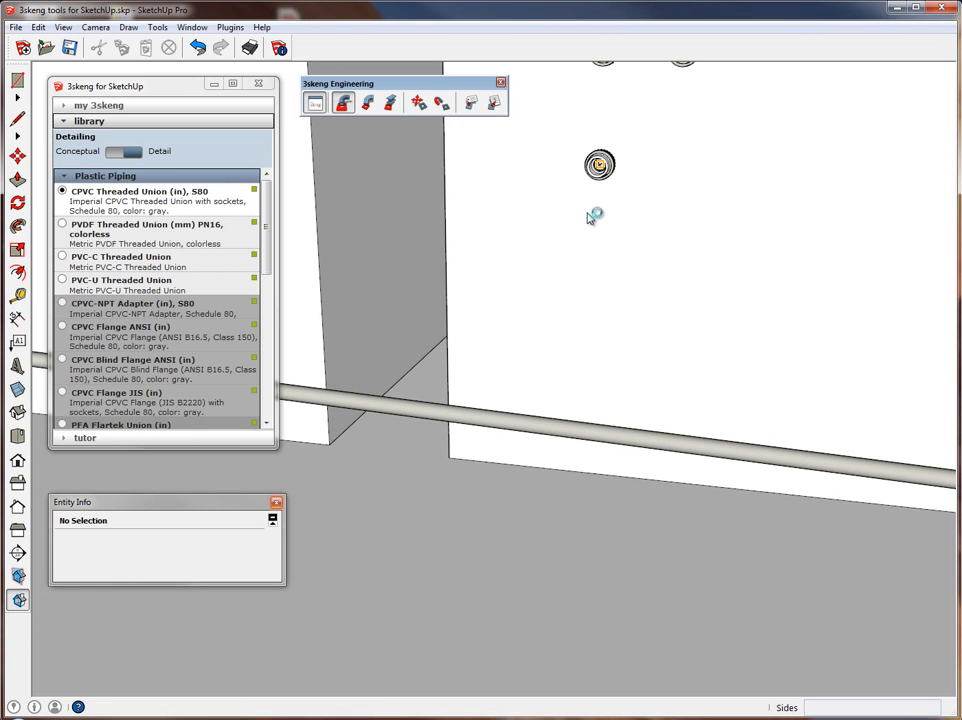
- Insert a straight NPS 1" tee on the run, aligned with the last box's lower union and with its branch turned up
middle_click_drag(764, 456, 755, 467)
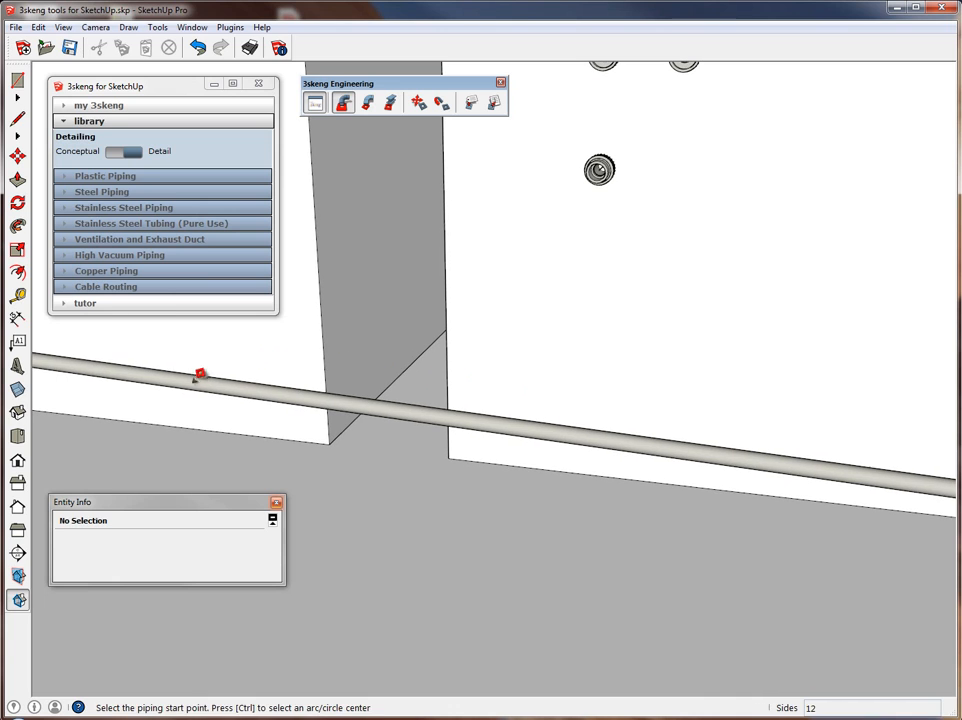
left_click(190, 382)
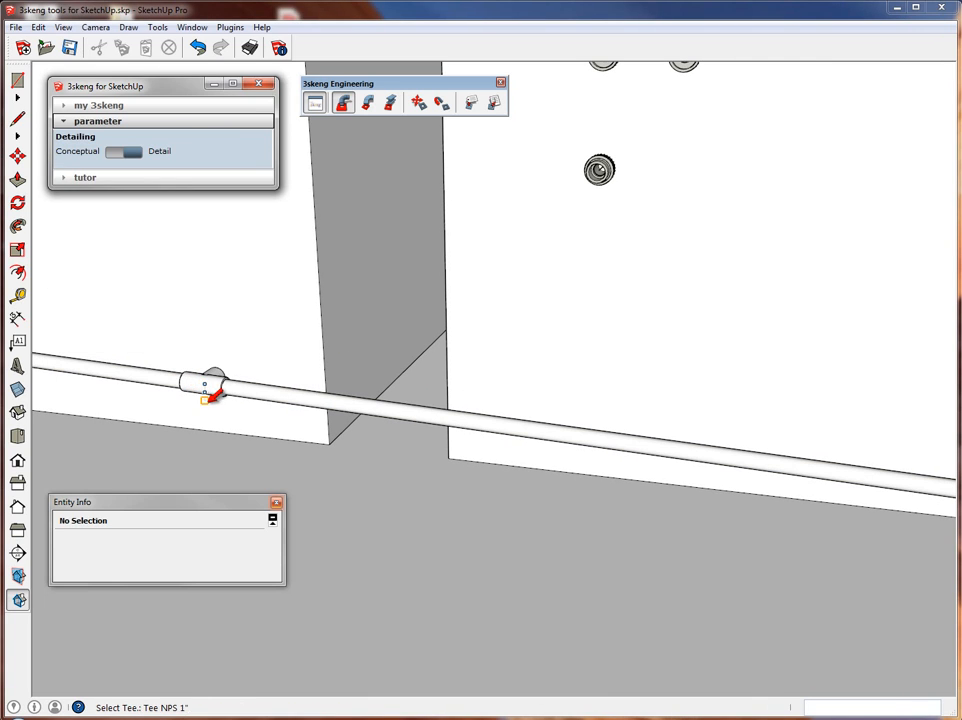
left_click(212, 397)
left_click(594, 172)
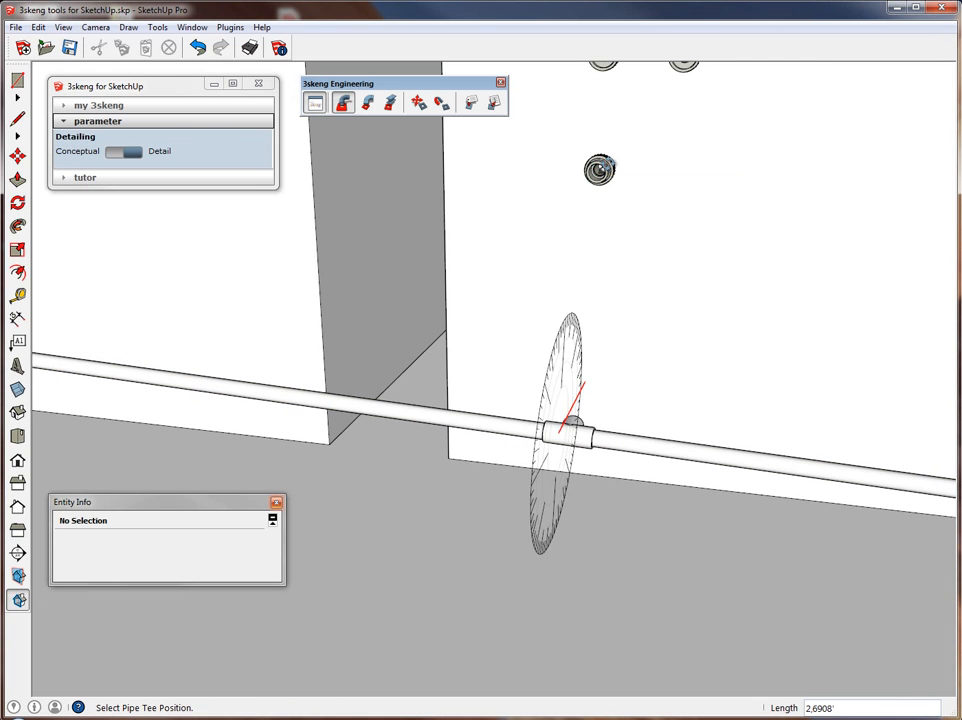
left_click(566, 370)
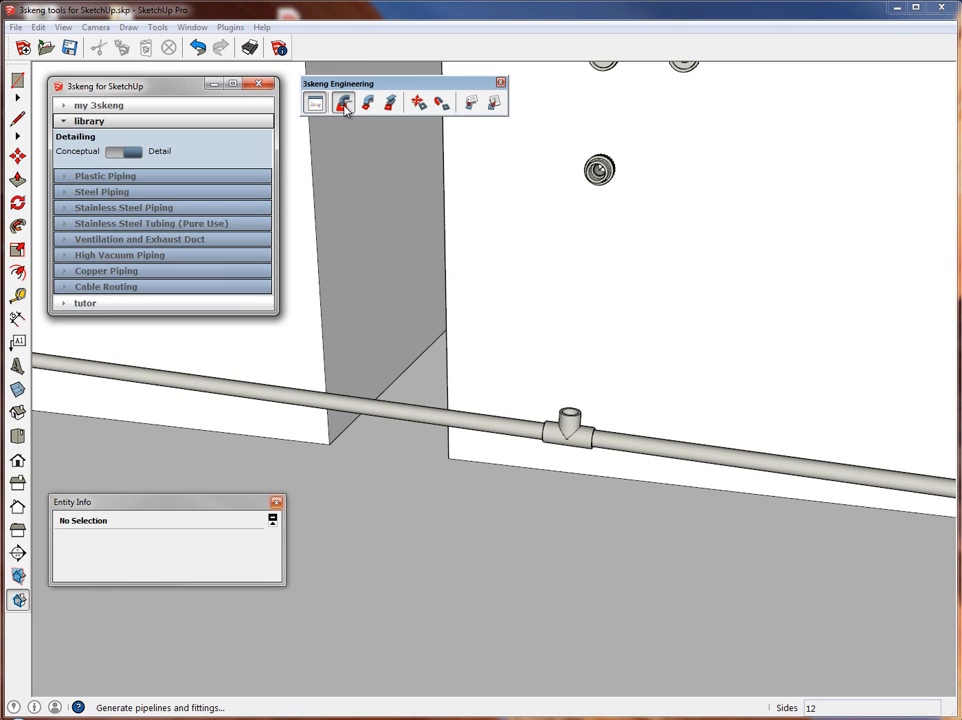
- Connect the last box's lower union to its tee with CPVC S80 NPS 1" pipe and a 90-degree elbow
right_click(598, 170)
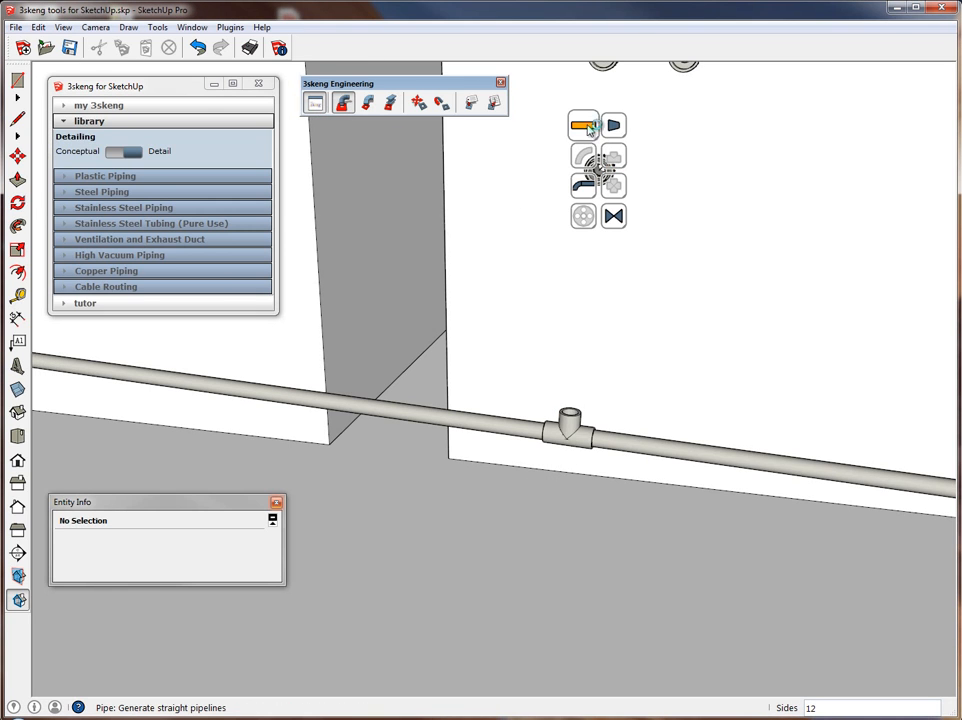
left_click(590, 129)
left_click(568, 424)
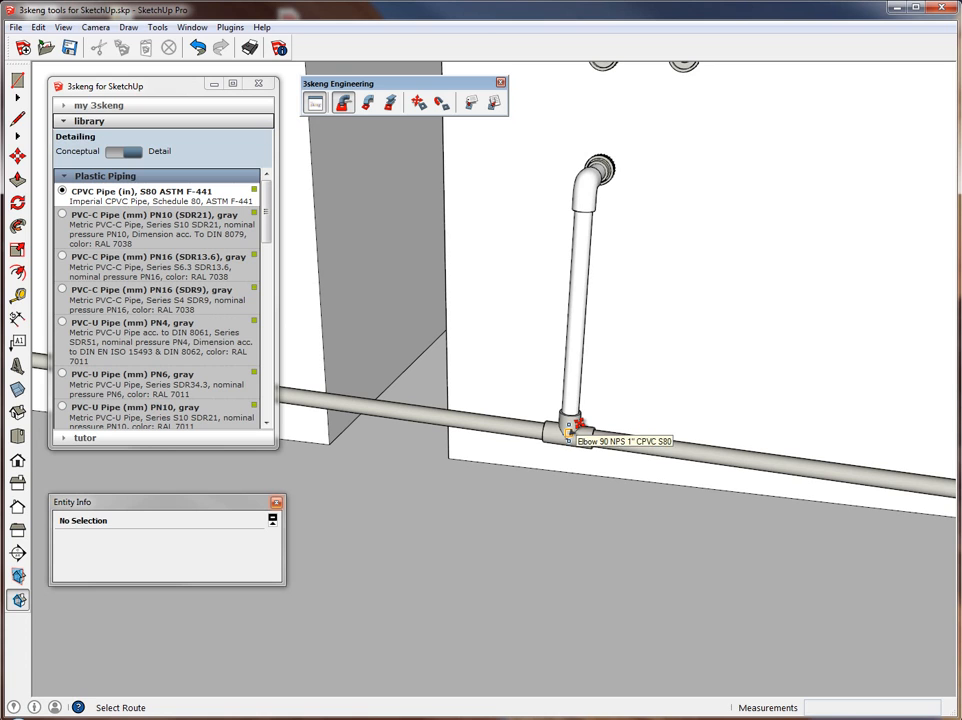
middle_click_drag(519, 326, 631, 303)
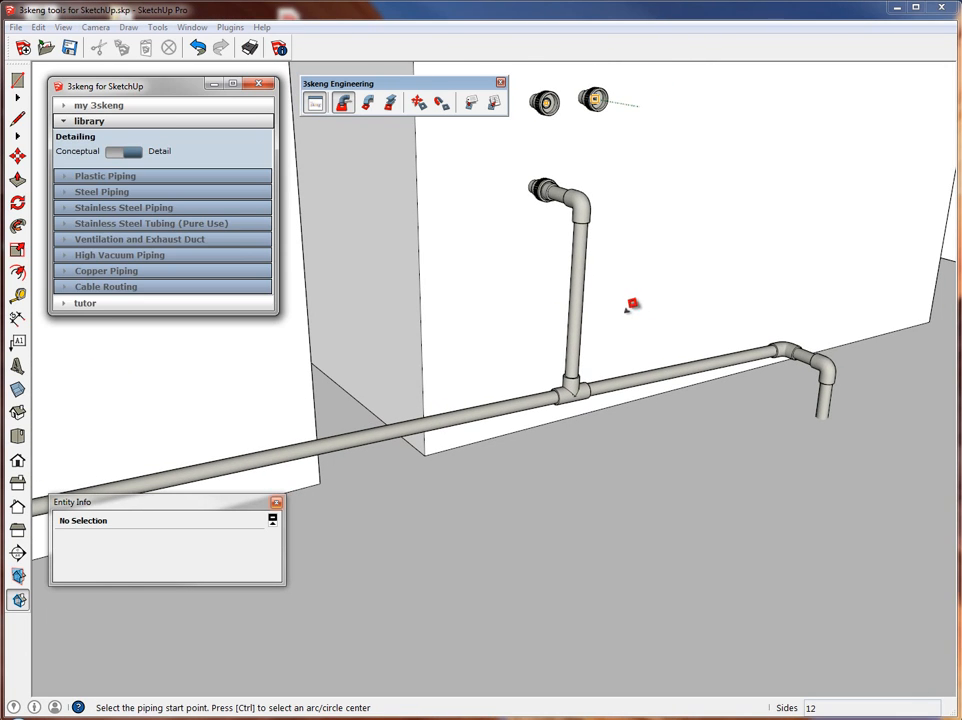
middle_click_drag(491, 328, 601, 309)
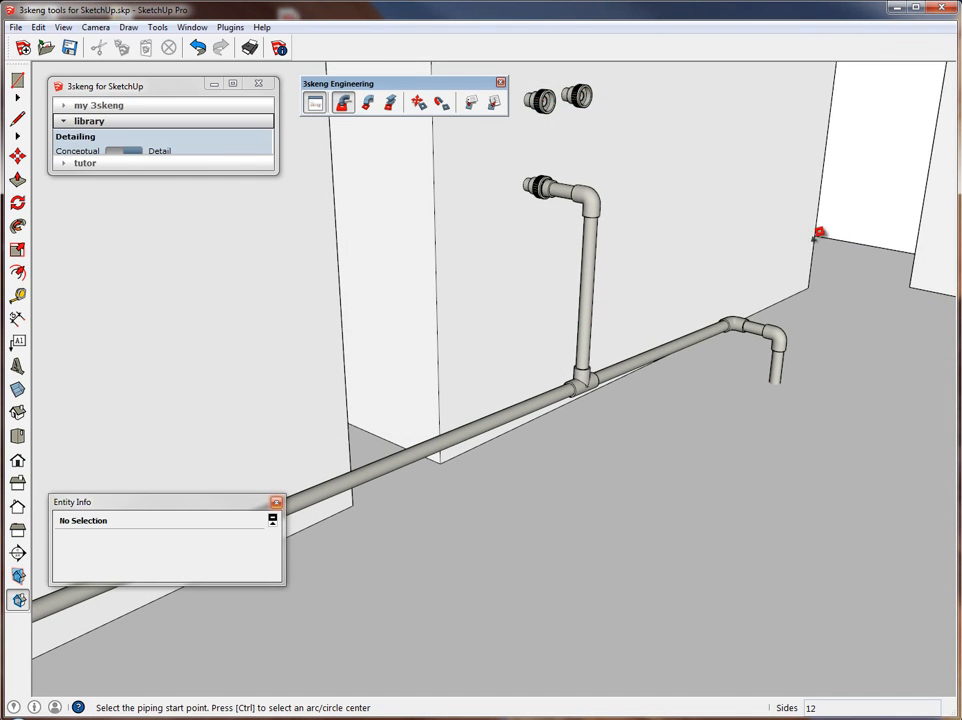
middle_click_drag(818, 230, 795, 256)
scroll(793, 254, "down", 5)
middle_click_drag(661, 288, 717, 294)
left_click(419, 103)
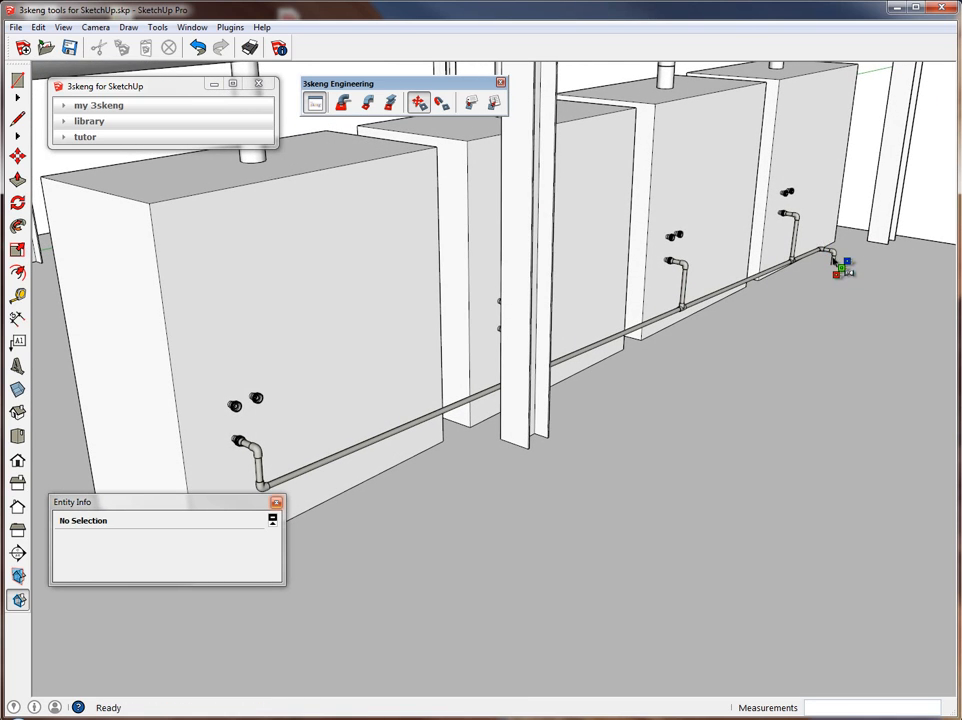
left_click(834, 259)
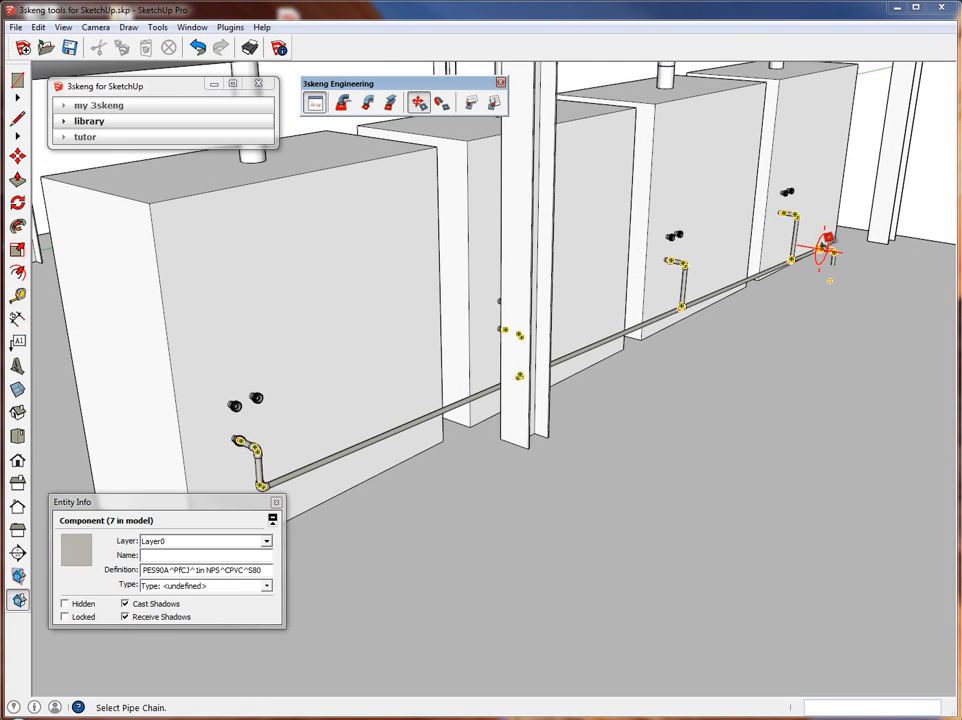
left_click(826, 241)
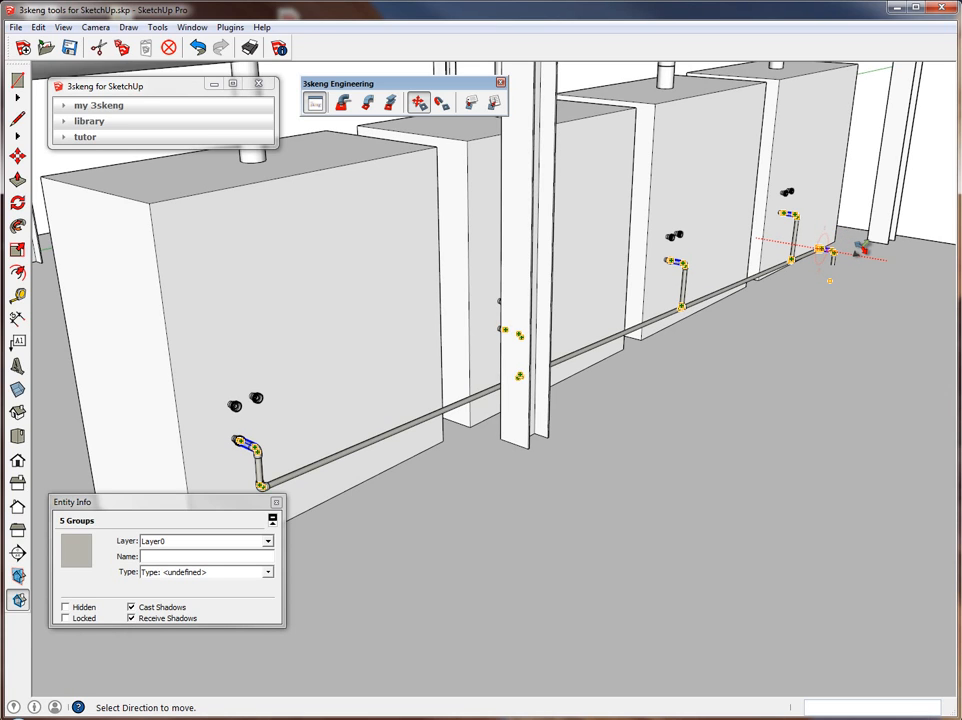
left_click(860, 247)
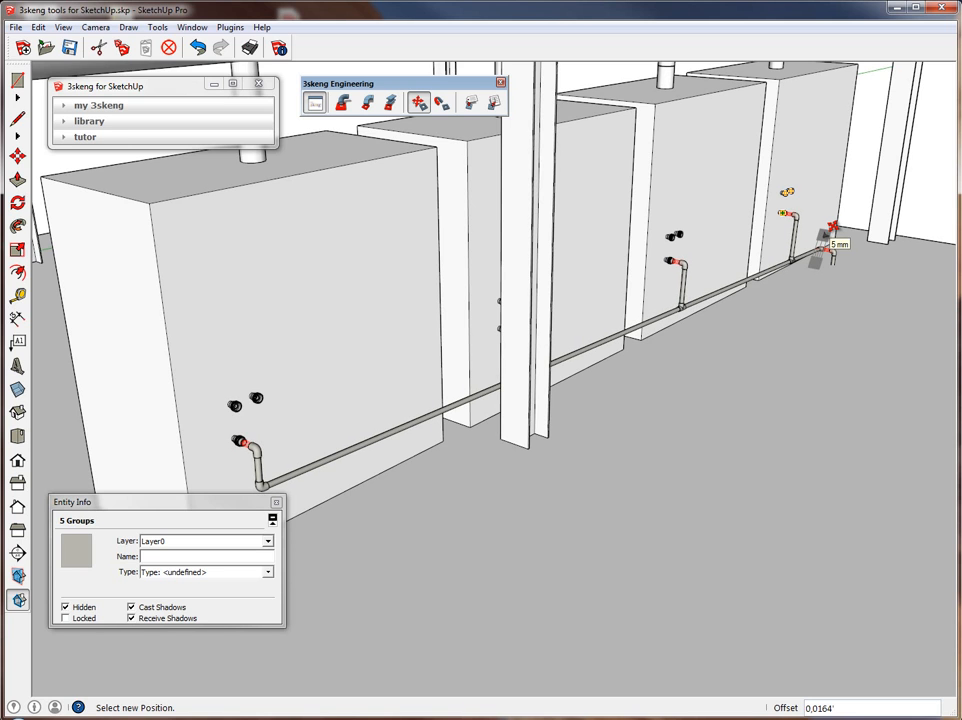
key("space")
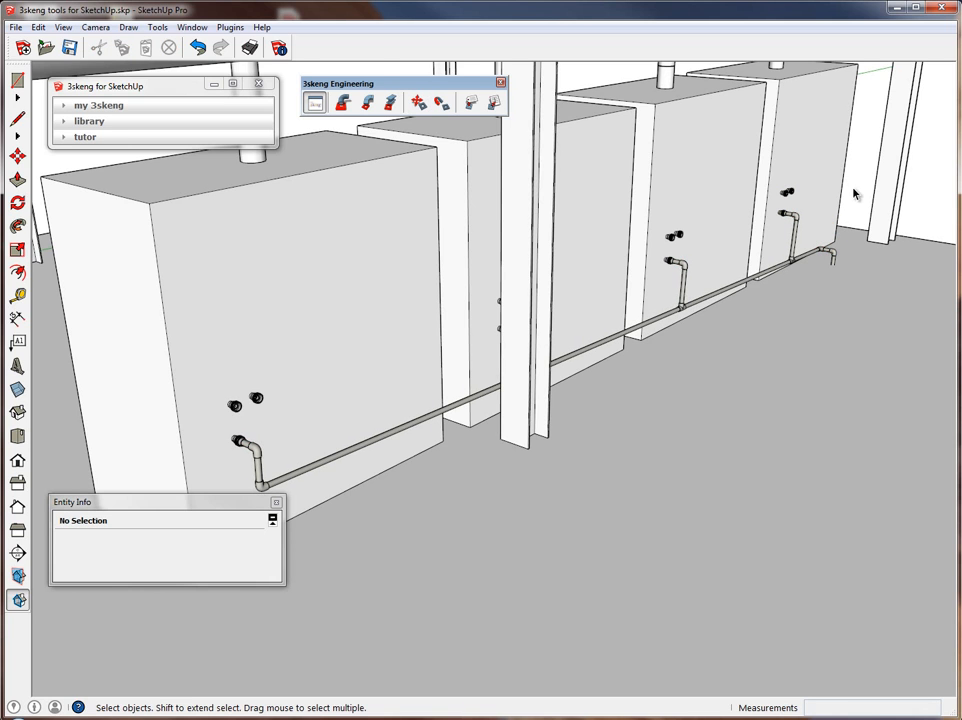
- Attach the matching pipe connector to the first box's upper union directly above the connected lower one
middle_click_drag(655, 268, 487, 266)
scroll(477, 272, "up", 1)
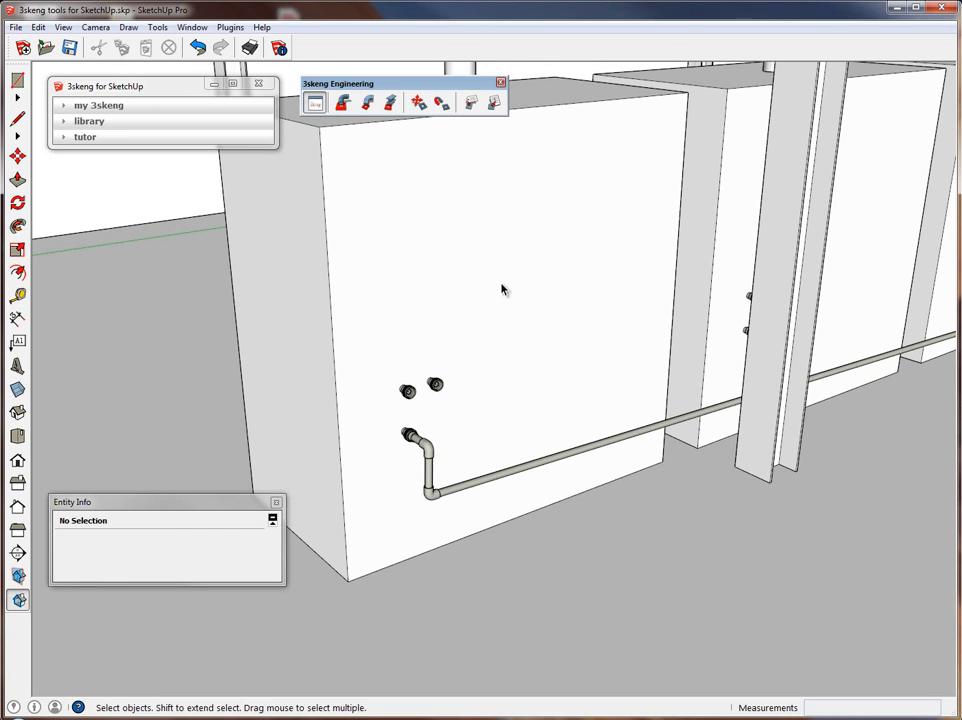
scroll(401, 394, "up", 1)
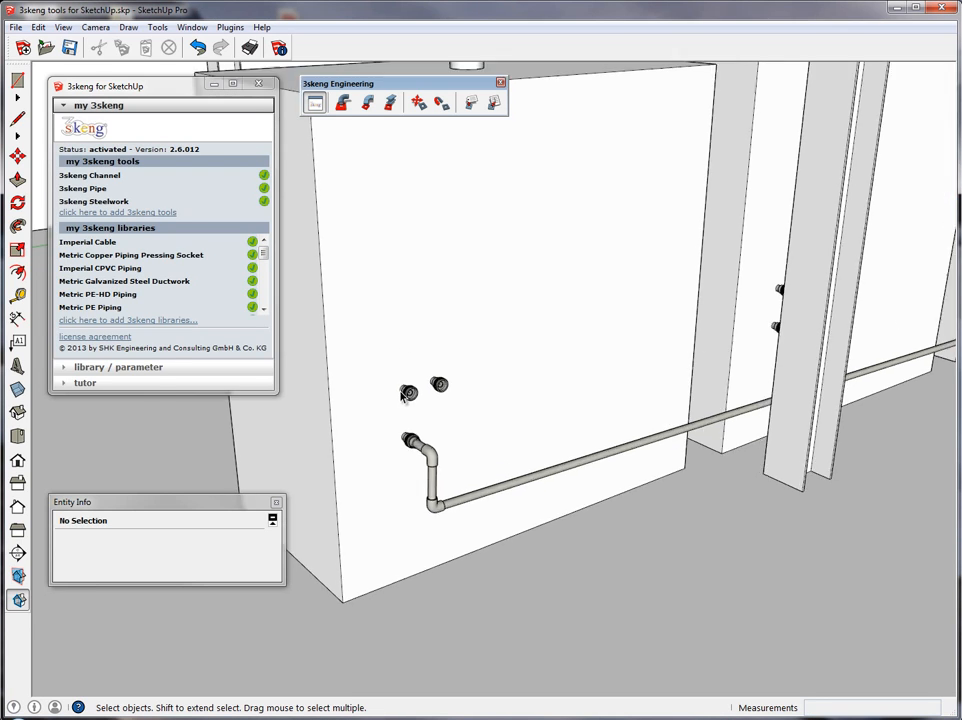
scroll(405, 398, "up", 3)
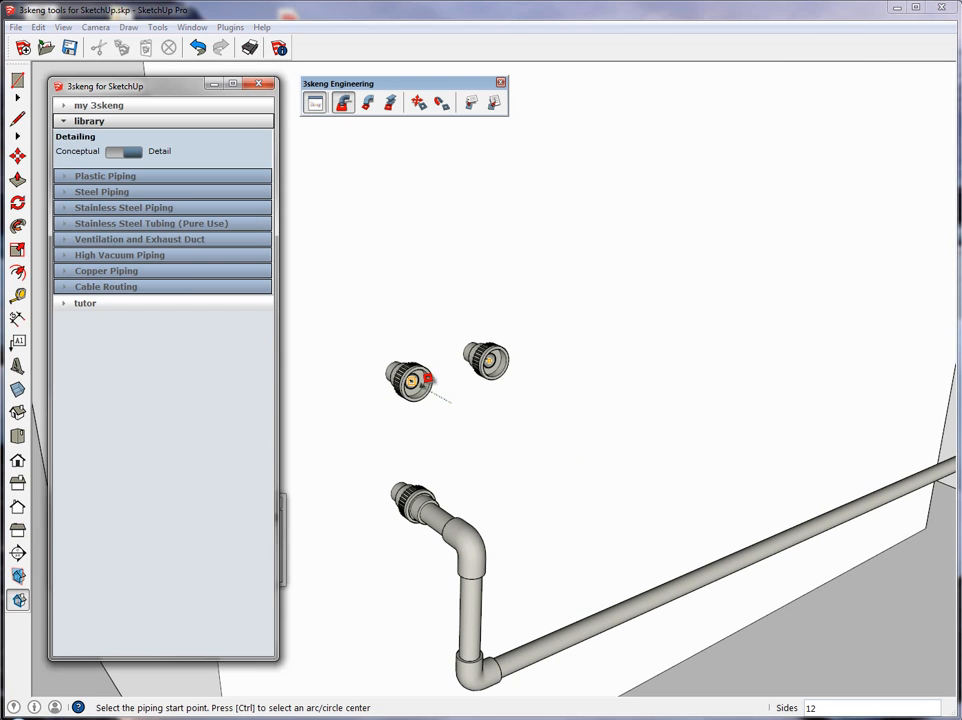
left_click(408, 404)
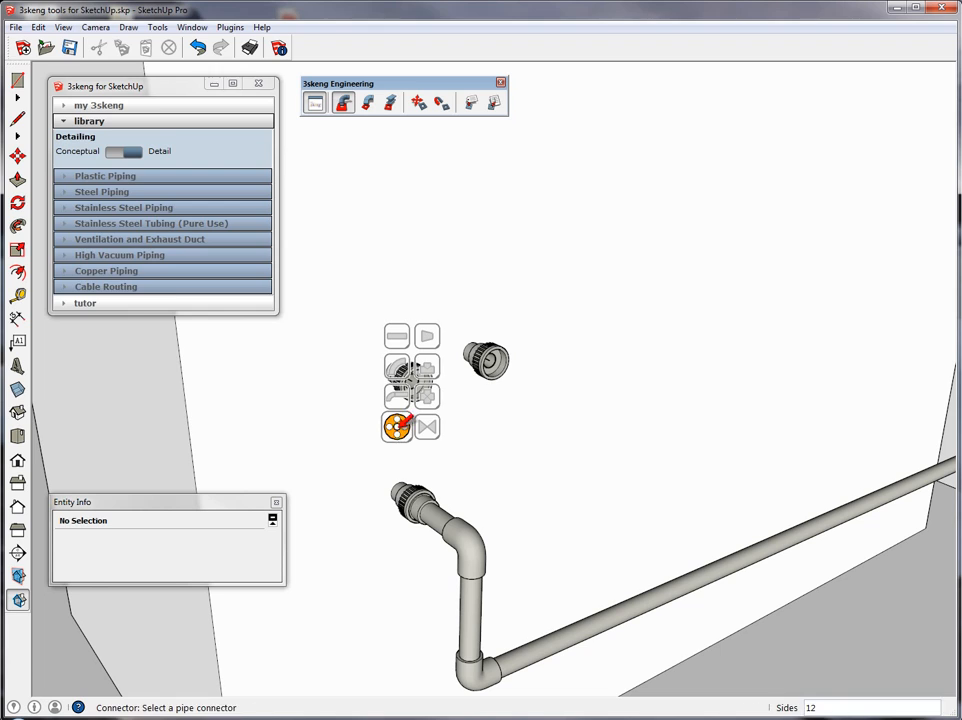
left_click(399, 428)
left_click(421, 391)
- Add an NPS 1" pipe with a 90-degree elbow to this union, turned up and aligned with the elbow of the lower connection
left_click(421, 390)
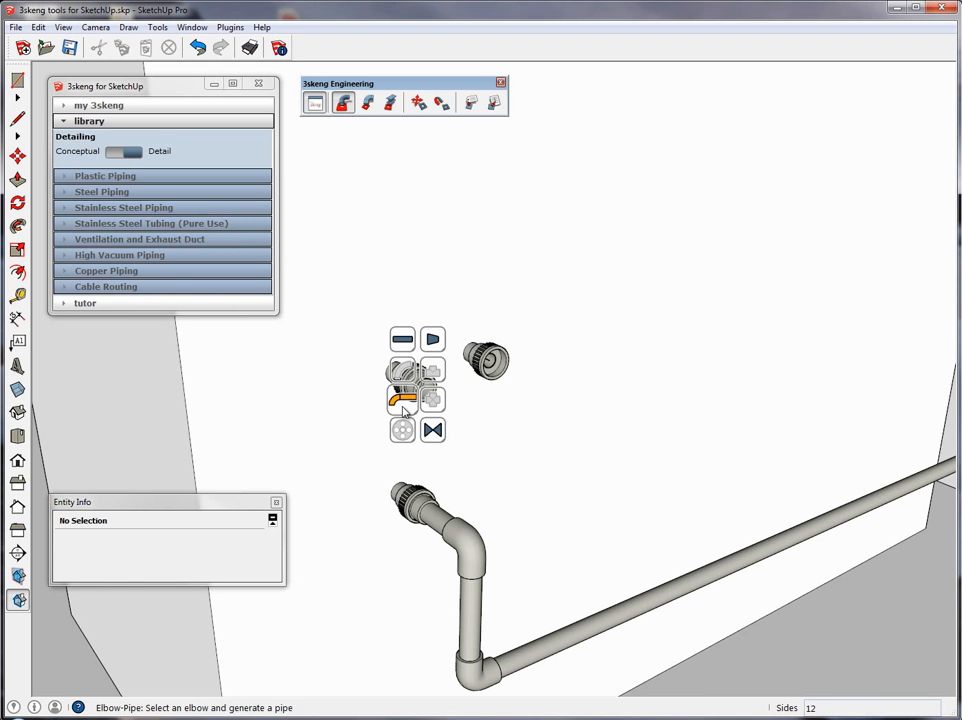
left_click(404, 401)
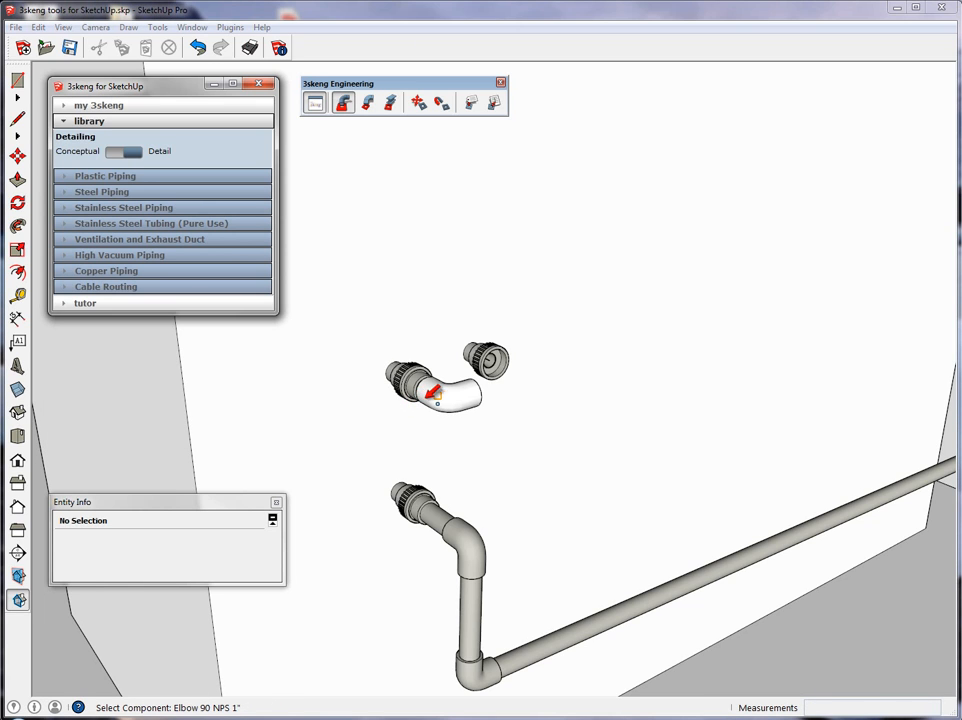
left_click(438, 395)
left_click(440, 337)
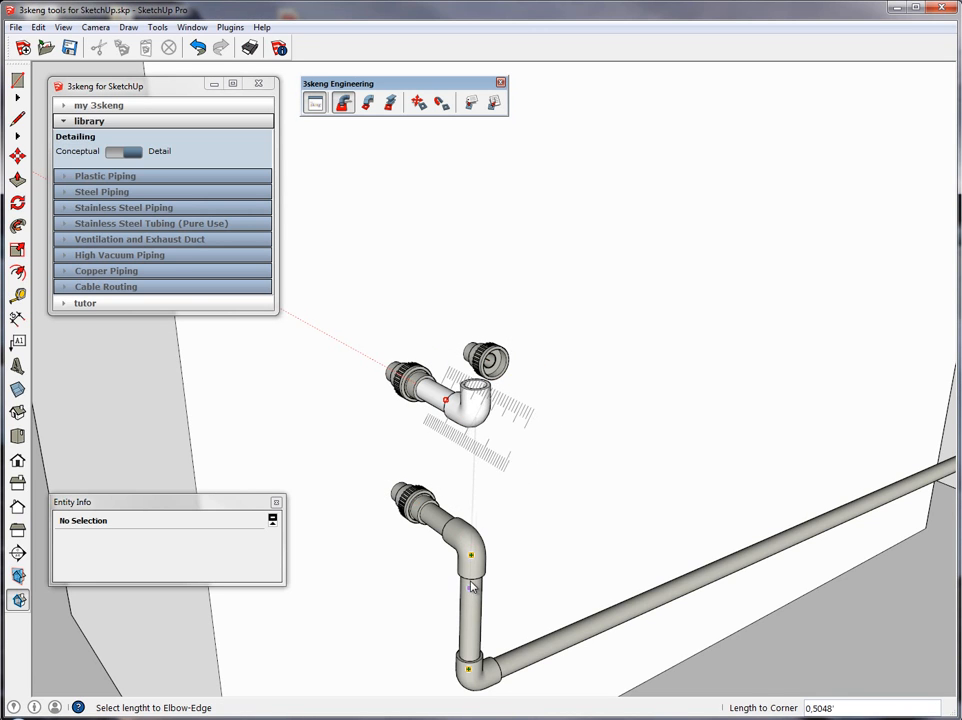
left_click(471, 560)
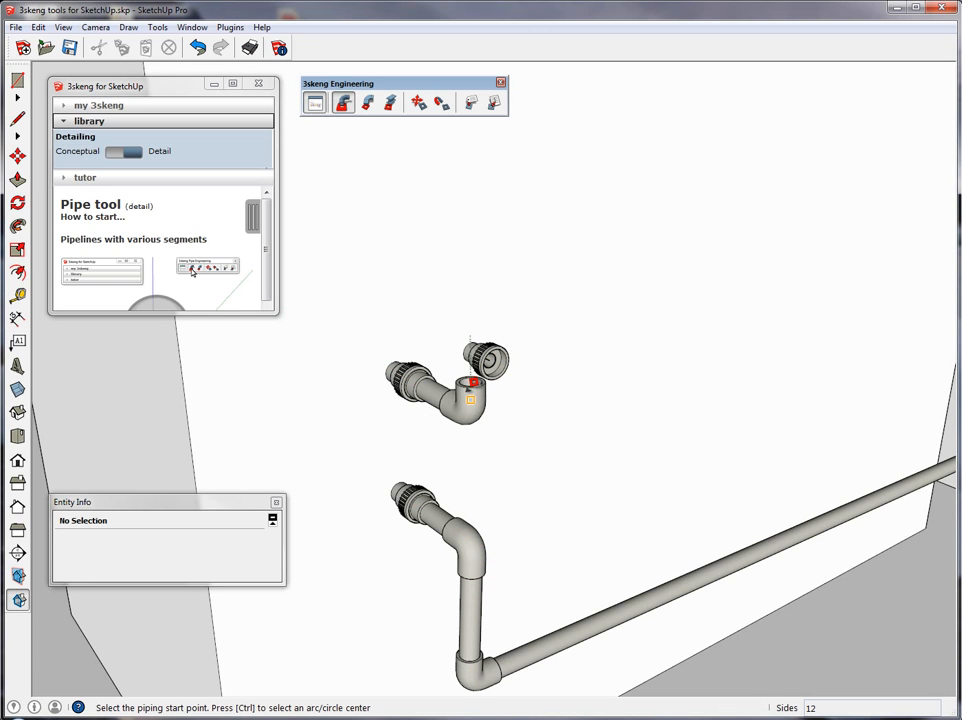
- Extend the upturned elbow with a vertical NPS 1" pipe about 0.3333' long
left_click(468, 393)
left_click(456, 354)
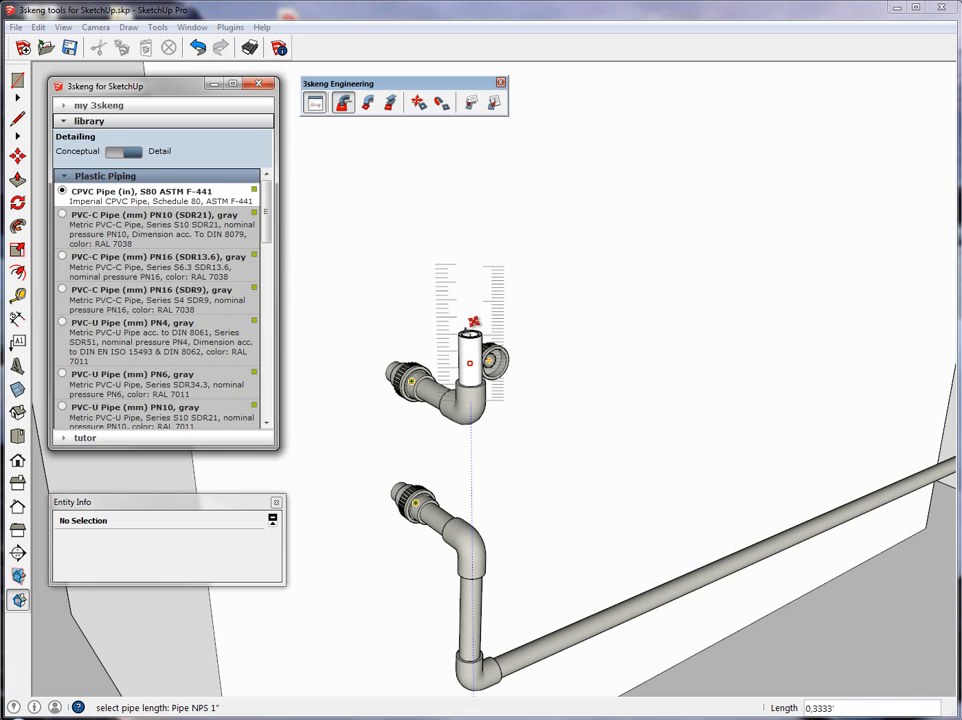
left_click(465, 330)
- Mount an NPS 1" CPVC ball valve on the vertical pipe with its handle facing away from the box, and add a short pipe above it
left_click(470, 330)
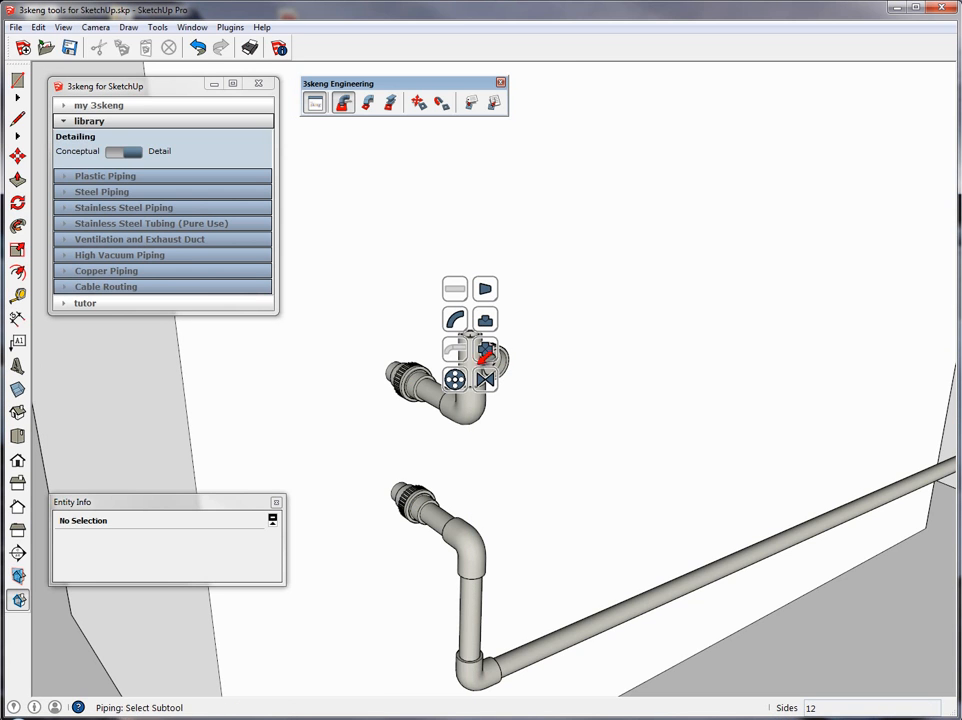
left_click(485, 378)
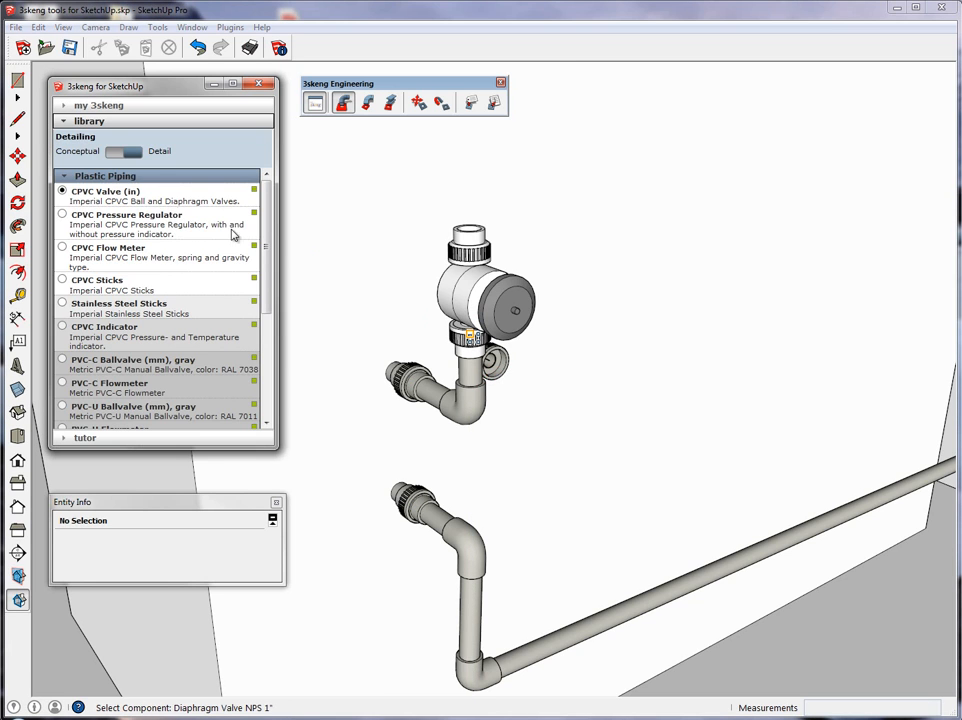
key("Tab")
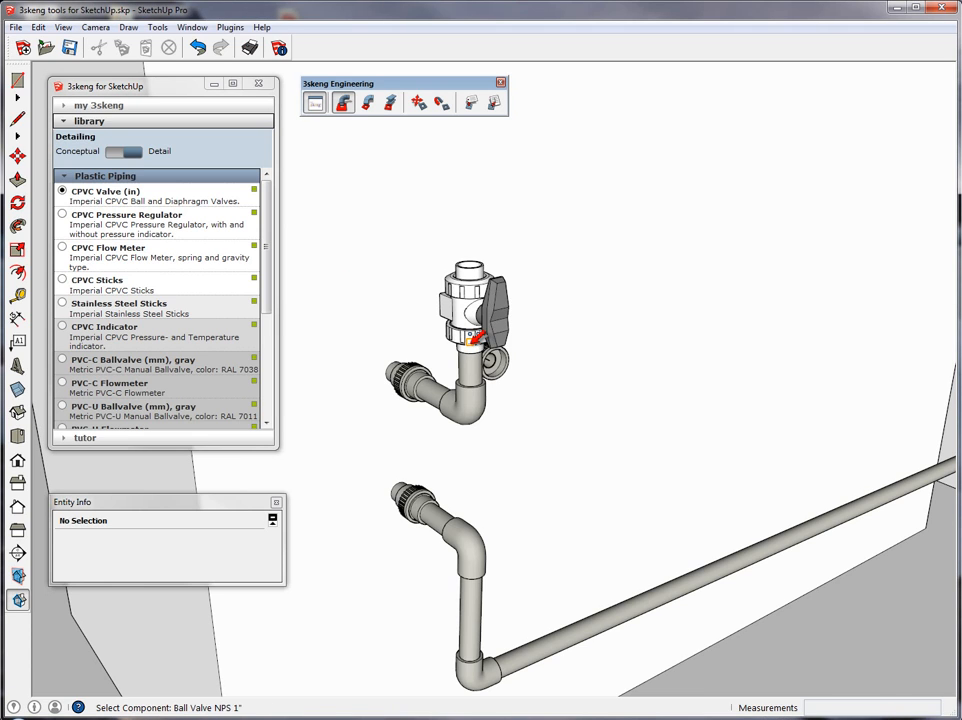
left_click(469, 342)
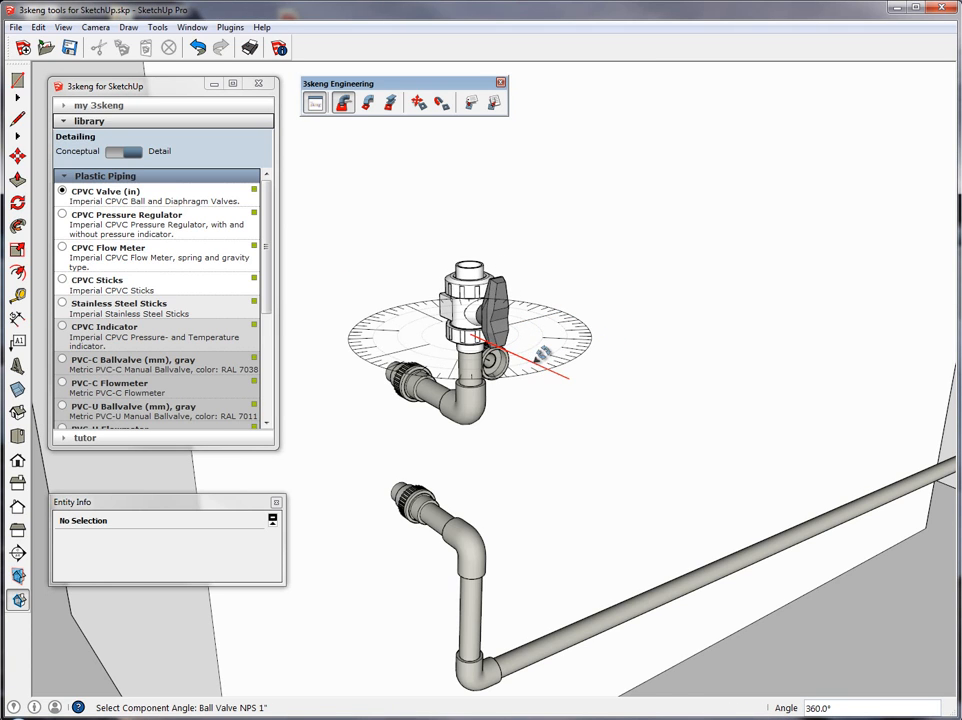
left_click(540, 342)
left_click(455, 234)
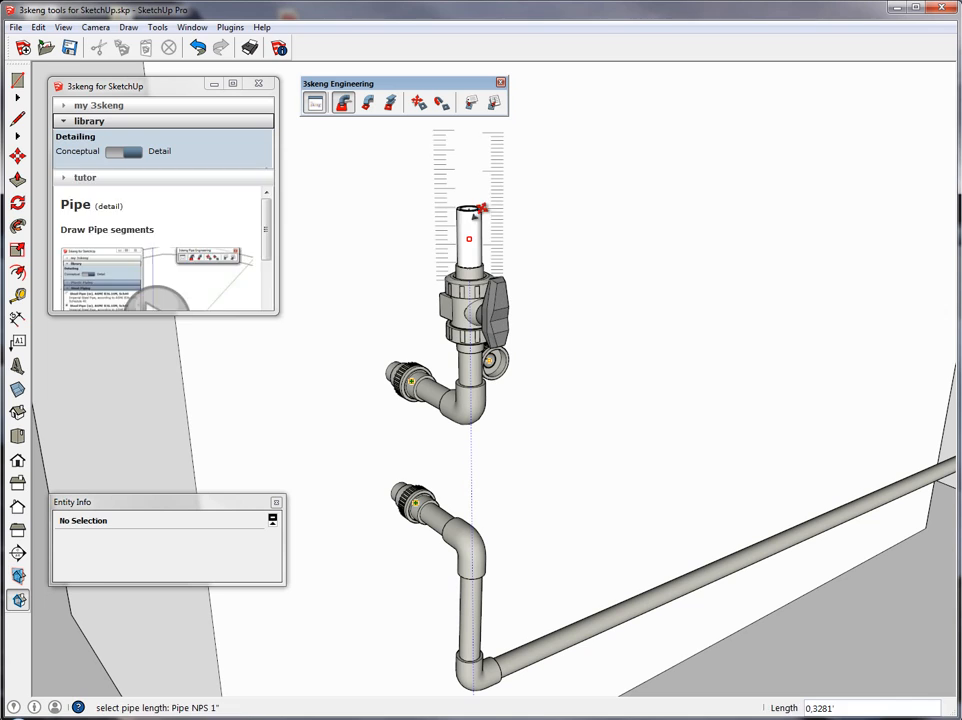
left_click(470, 226)
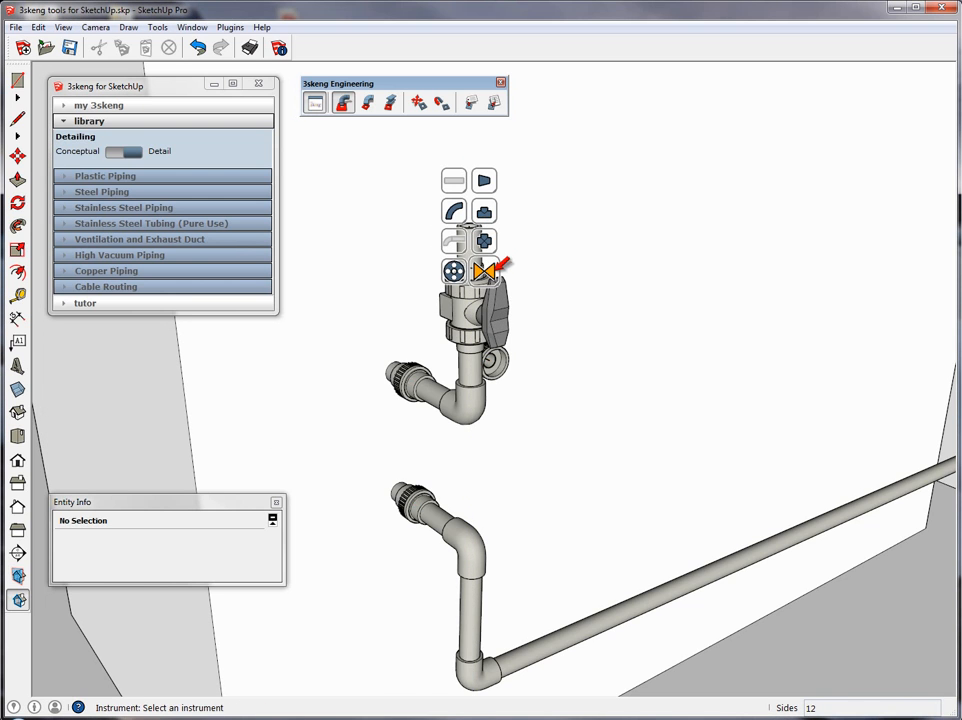
- Mount an NPS 1" CPVC Pressure Regulator on the pipe above the ball valve, rotated so its bonnet and indicator face away from the box
left_click(485, 271)
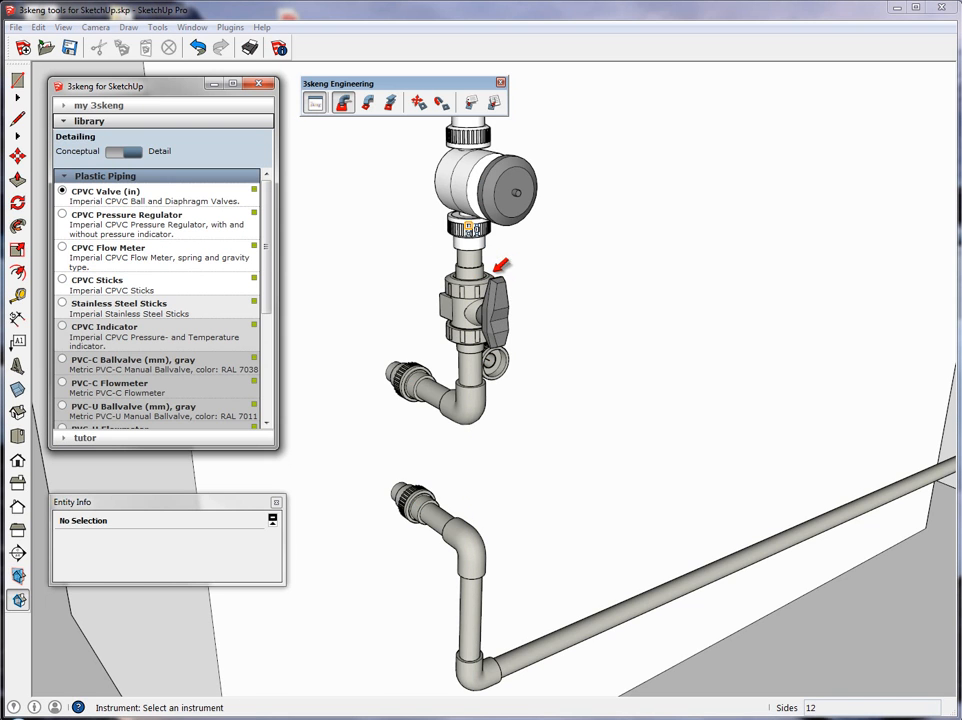
left_click(127, 215)
middle_click_drag(469, 230, 496, 391, "shift")
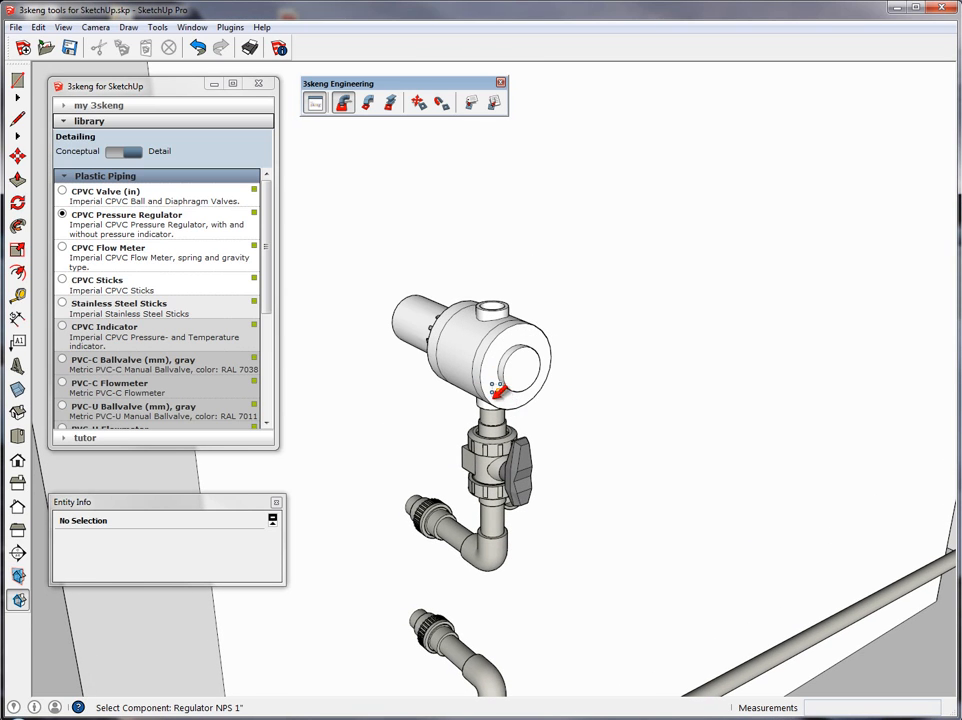
left_click(491, 378)
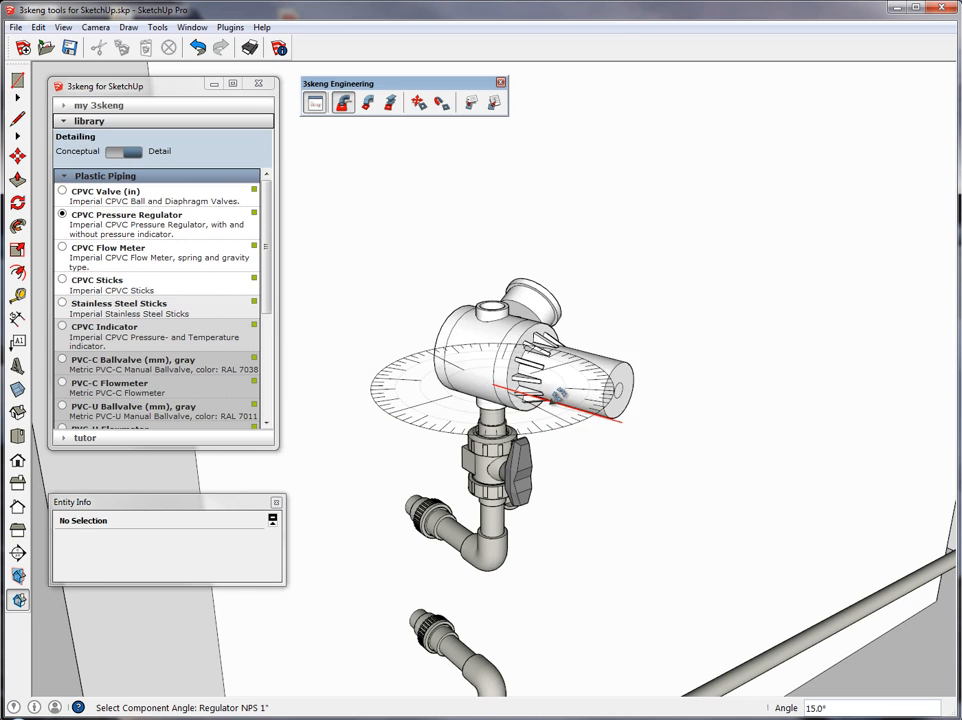
left_click(503, 333)
- Add a straight vertical CPVC pipe to the upper outlet of the pressure regulator
left_click(503, 333)
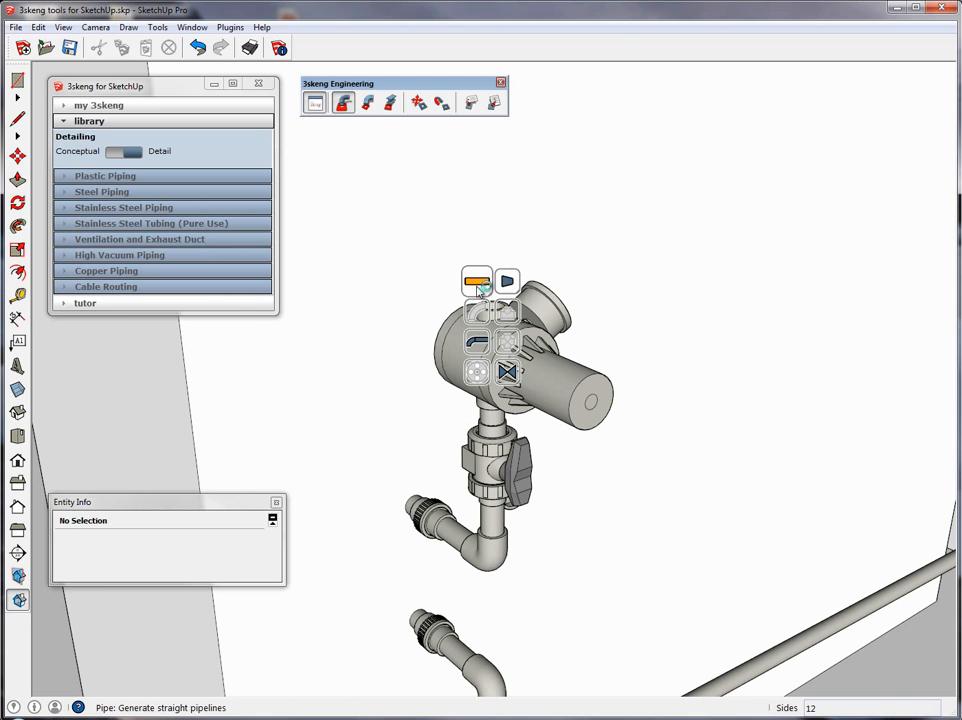
left_click(479, 288)
left_click(493, 230)
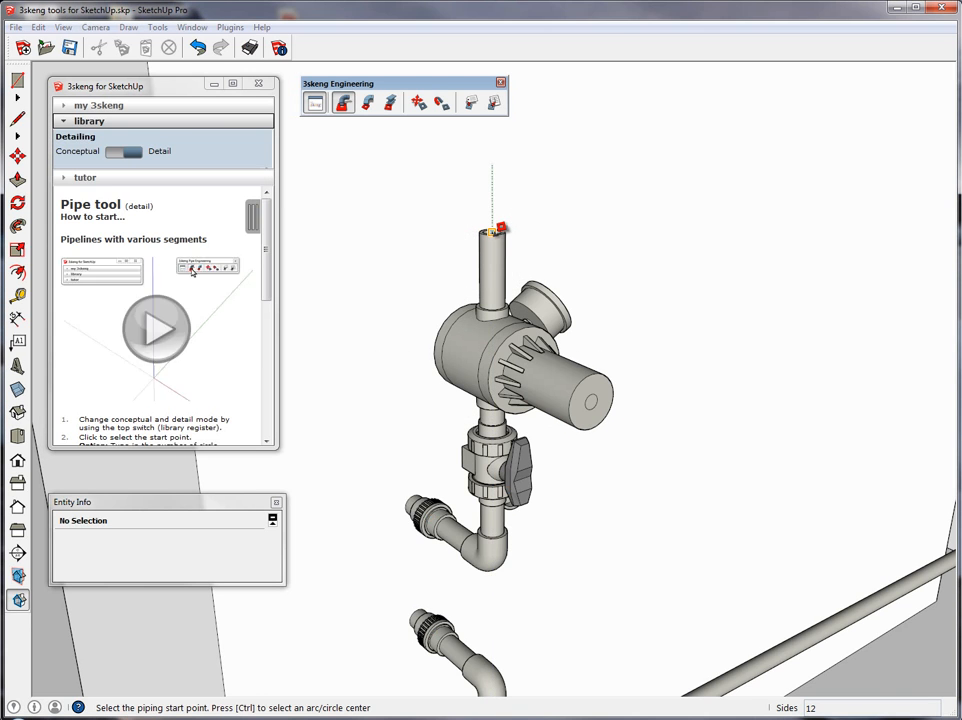
- Mount an NPS 1" CPVC ball valve on the pipe above the pressure regulator, with its handle facing away from the box
left_click(493, 231)
left_click(507, 279)
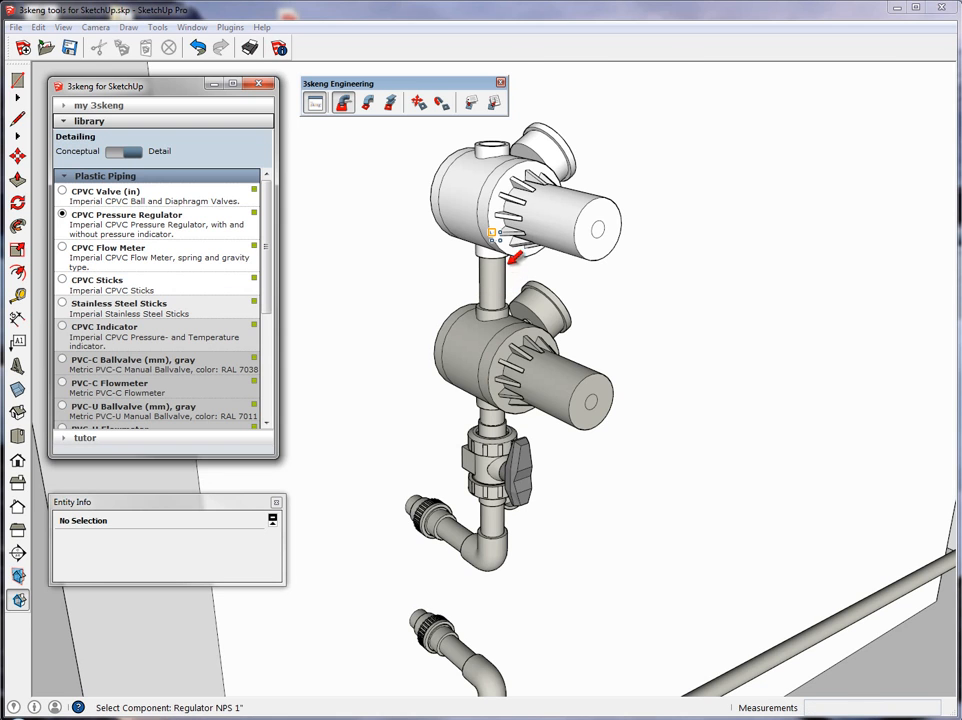
left_click(108, 193)
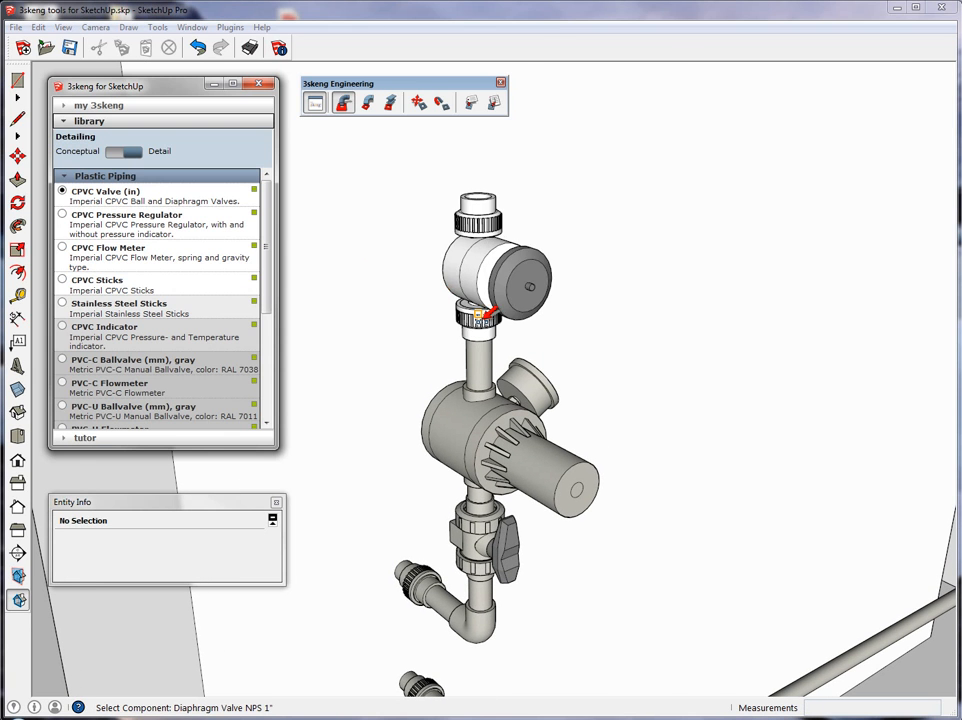
left_click(481, 318)
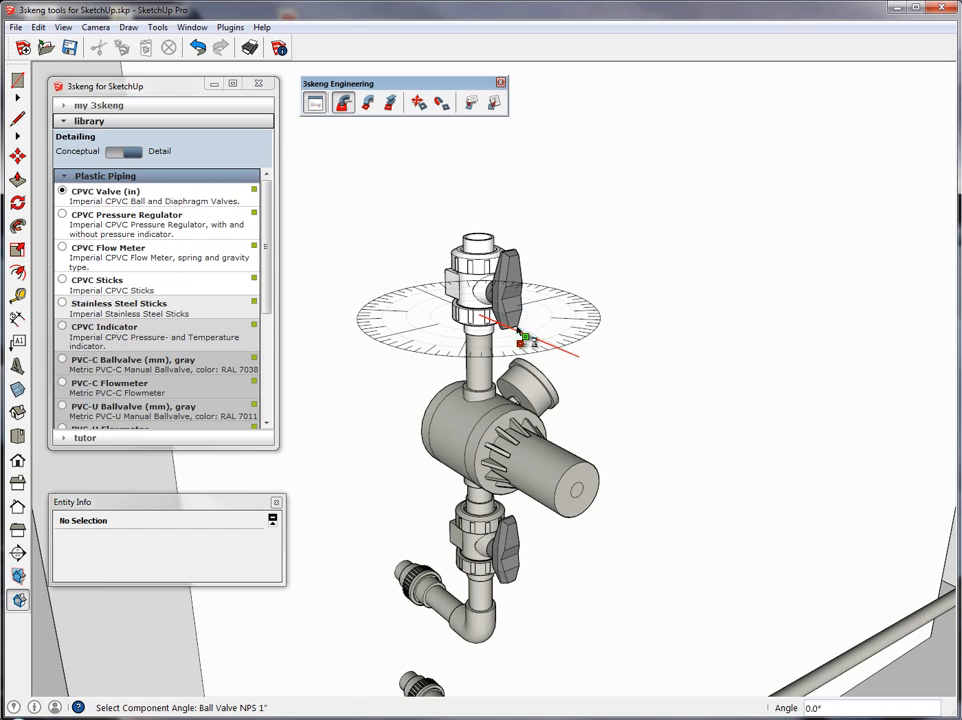
left_click(518, 330)
- Add a straight vertical NPS 1" CPVC pipe to the upper end of the upper ball valve
left_click(486, 244)
left_click(468, 208)
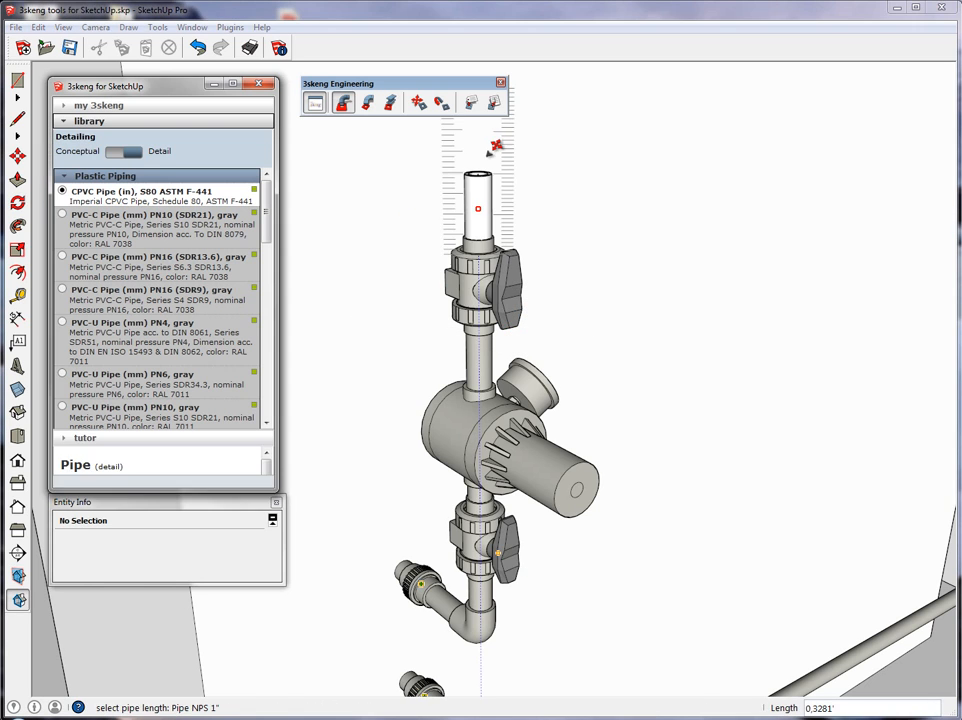
middle_click_drag(489, 154, 460, 267, "shift")
left_click(465, 216)
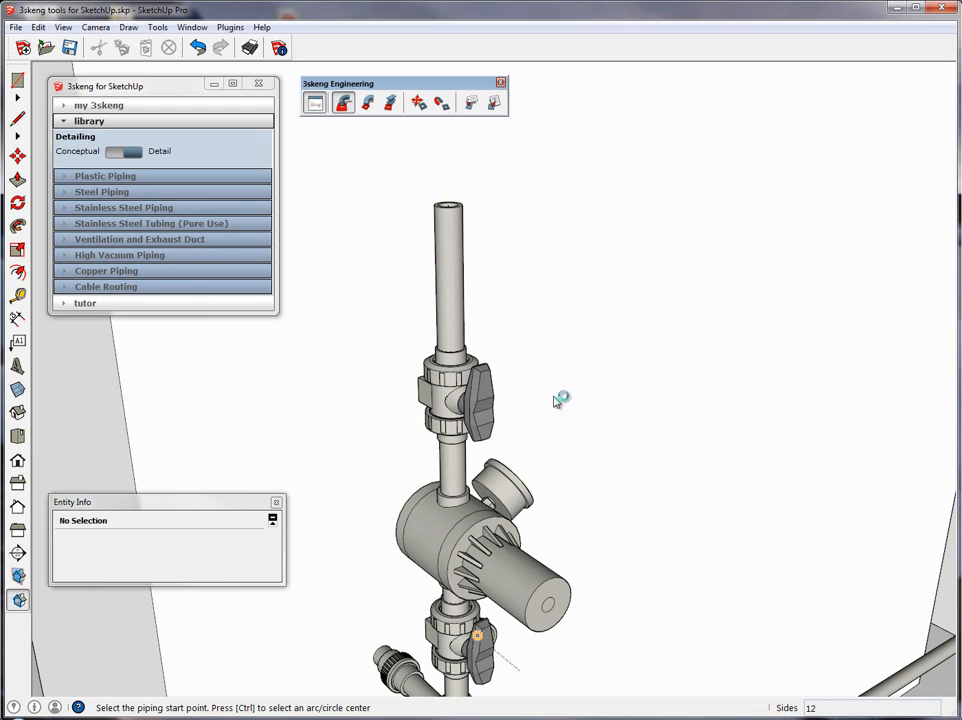
key("space")
- Duplicate the riser's lower elbow, ball valve and adjoining pipes onto the free neighbouring union with the Connect tool
middle_click_drag(479, 399, 455, 117)
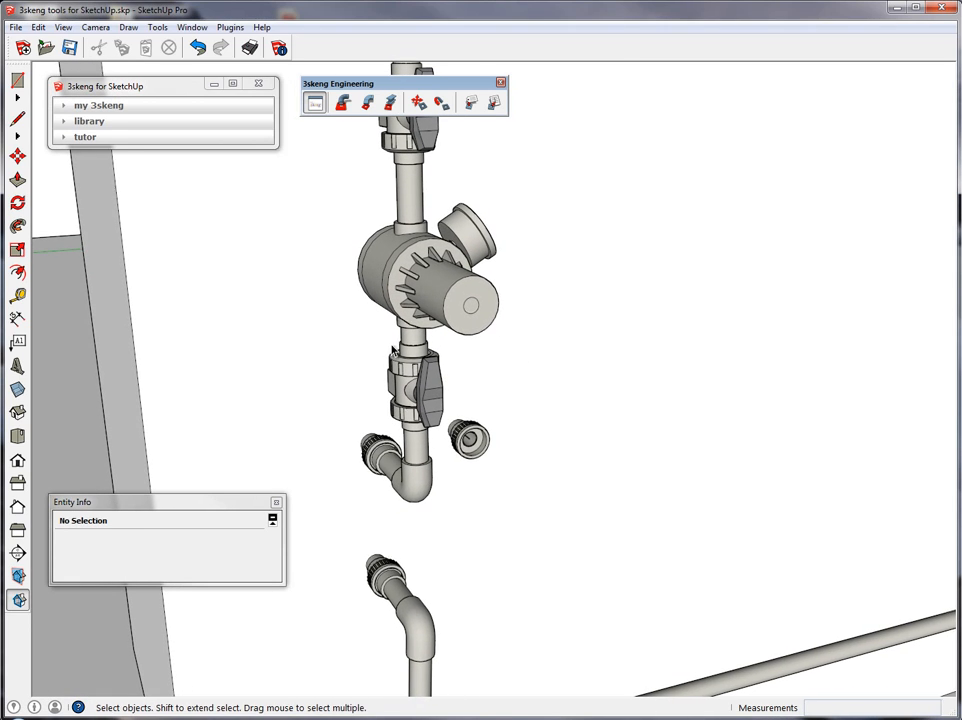
left_click_drag(462, 517, 462, 517)
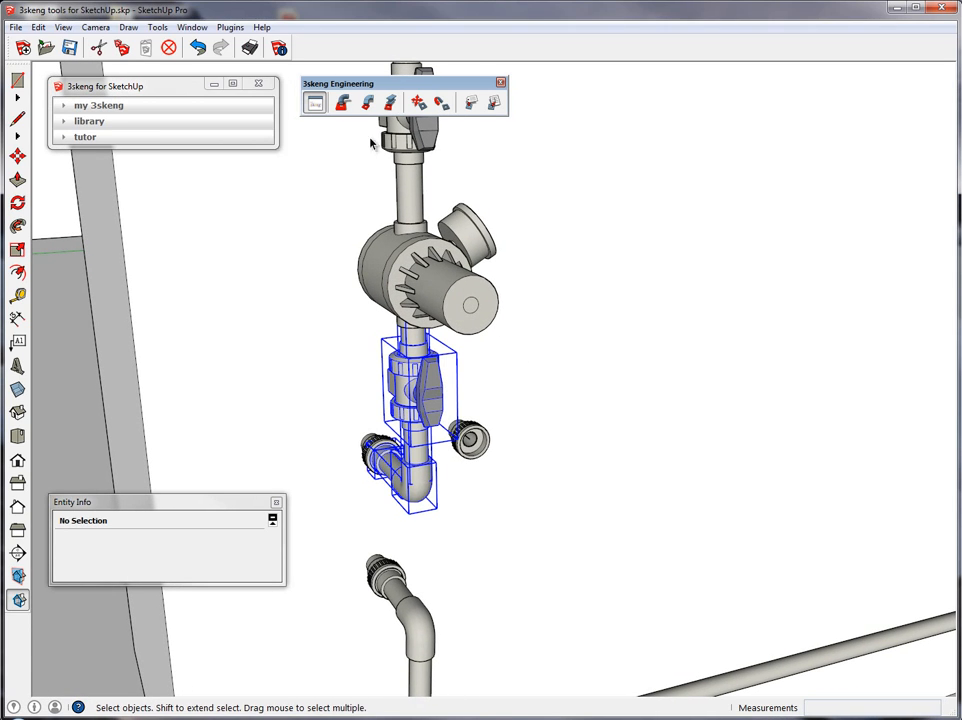
left_click(441, 101)
left_click(386, 447)
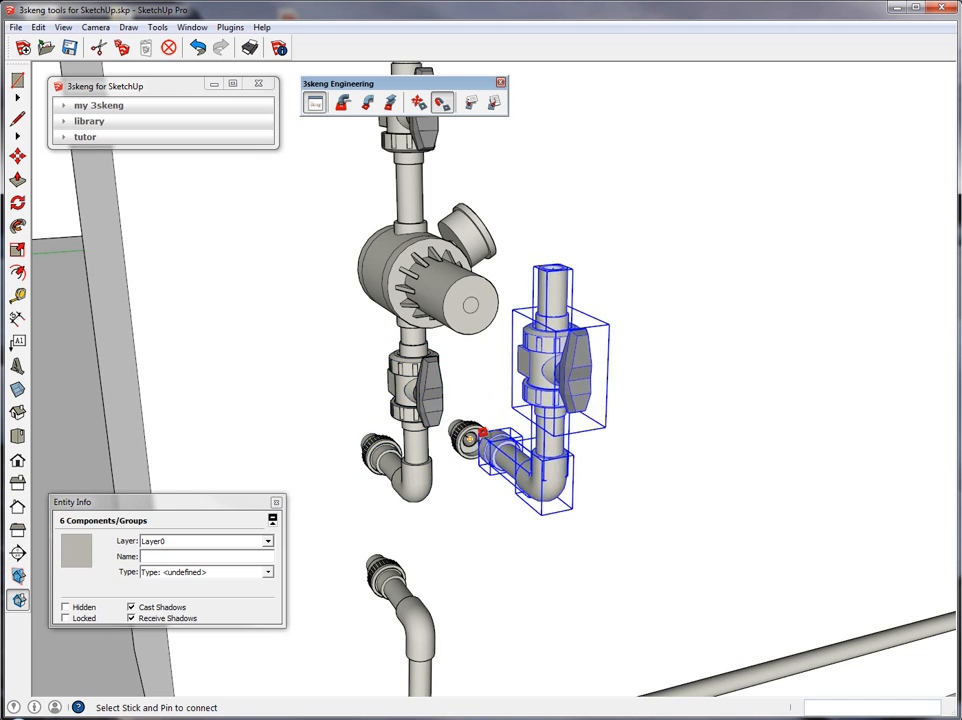
left_click(468, 440)
- Mount an NPS 1" CPVC spring flow meter on the open pipe above the second riser's ball valve
middle_click_drag(631, 382, 257, 333)
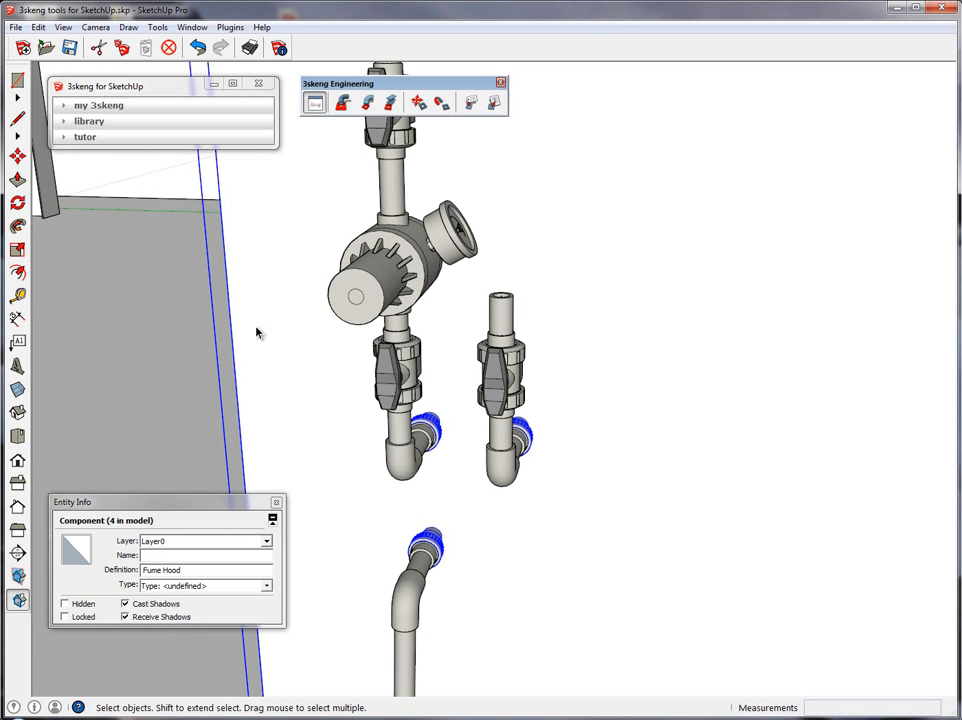
left_click(343, 103)
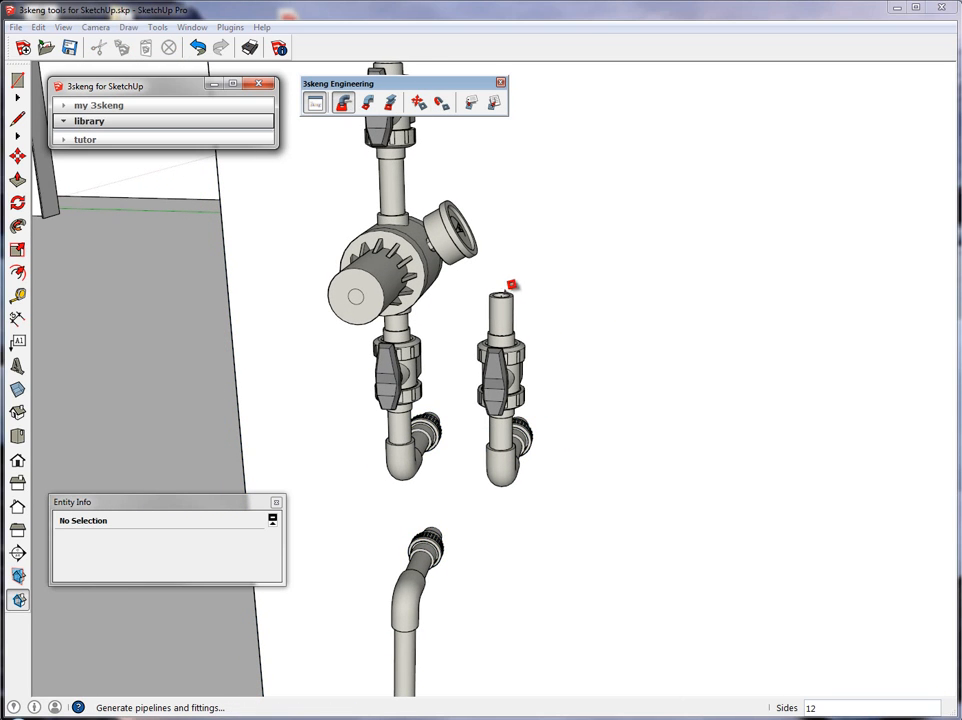
left_click(504, 296)
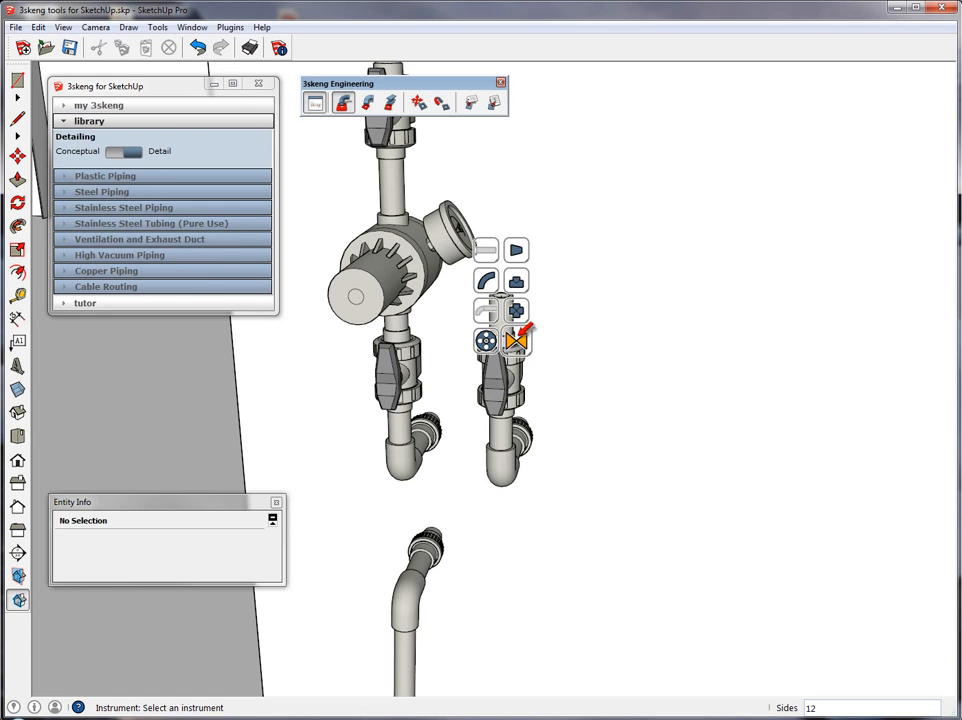
left_click(516, 338)
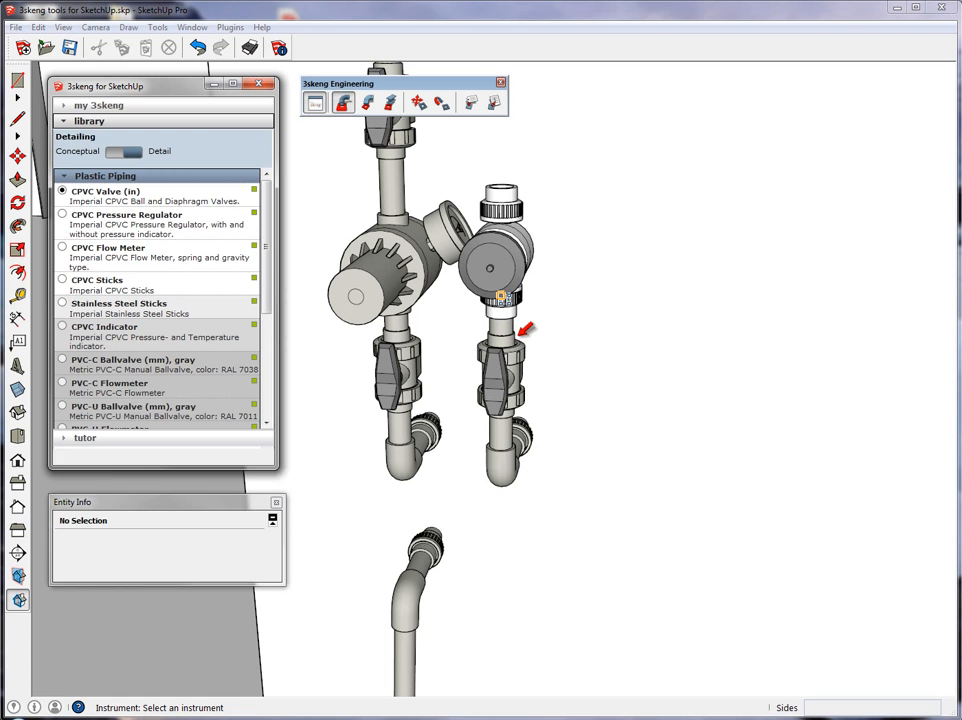
left_click(115, 252)
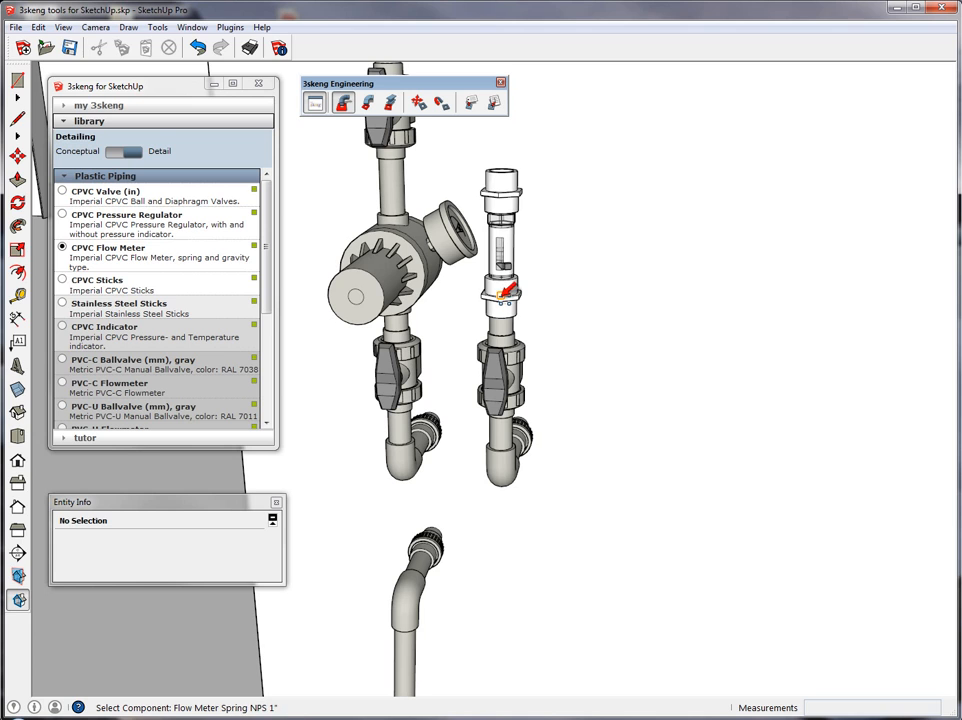
left_click(505, 292)
left_click(505, 297)
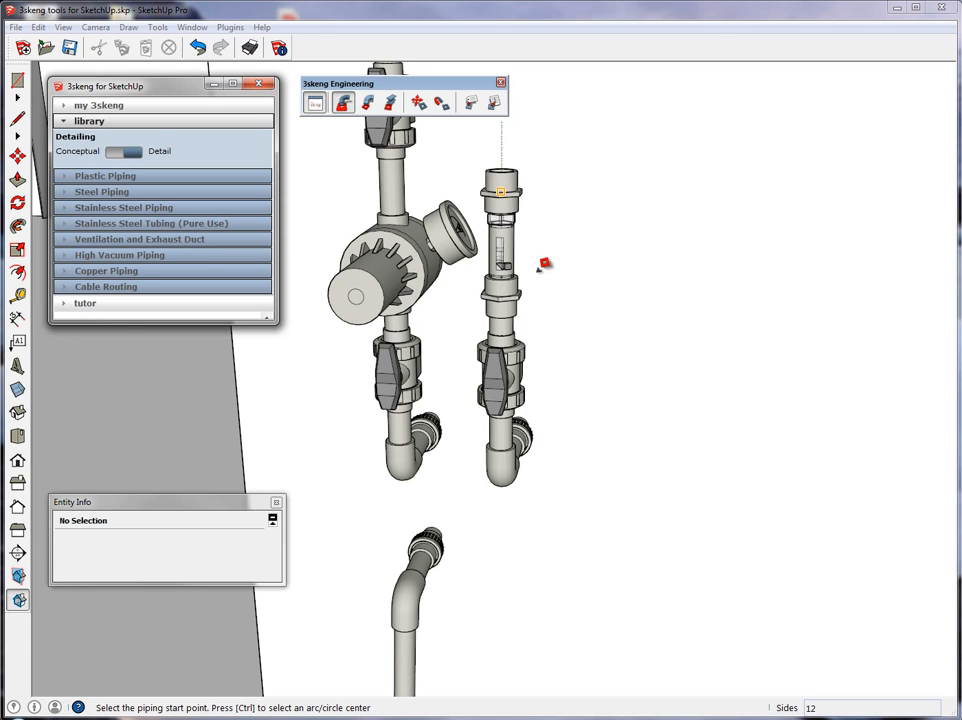
- Duplicate the first riser's upper ball valve and the pipes above and below it onto the flow meter's upper outlet
middle_click_drag(550, 223, 557, 362)
key("space")
left_click(415, 266)
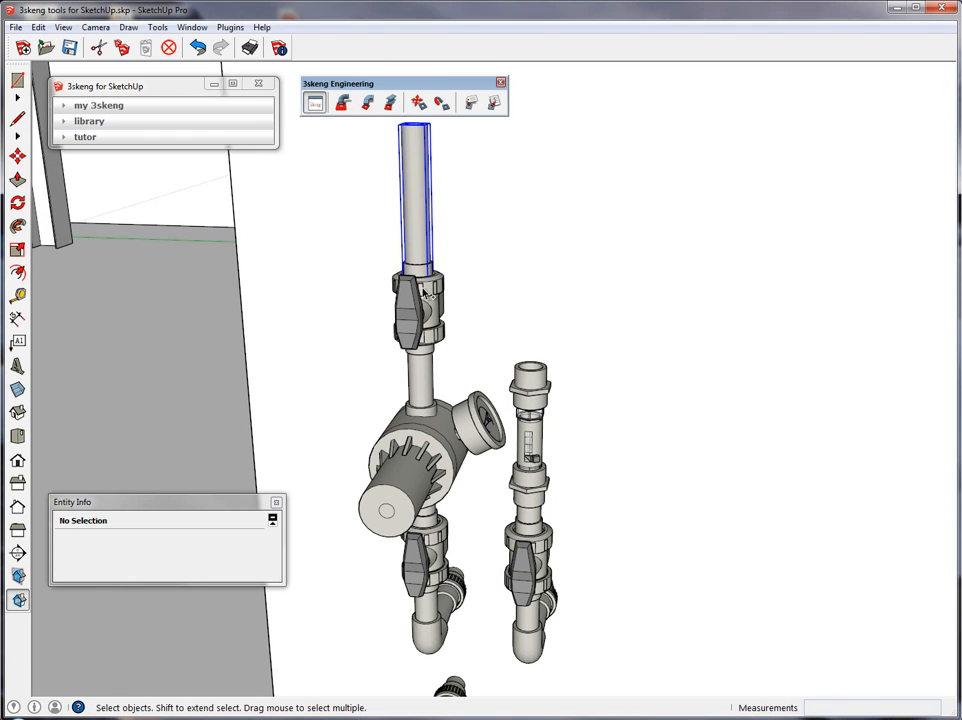
left_click(422, 294, "shift")
left_click(425, 370, "shift")
left_click(442, 103)
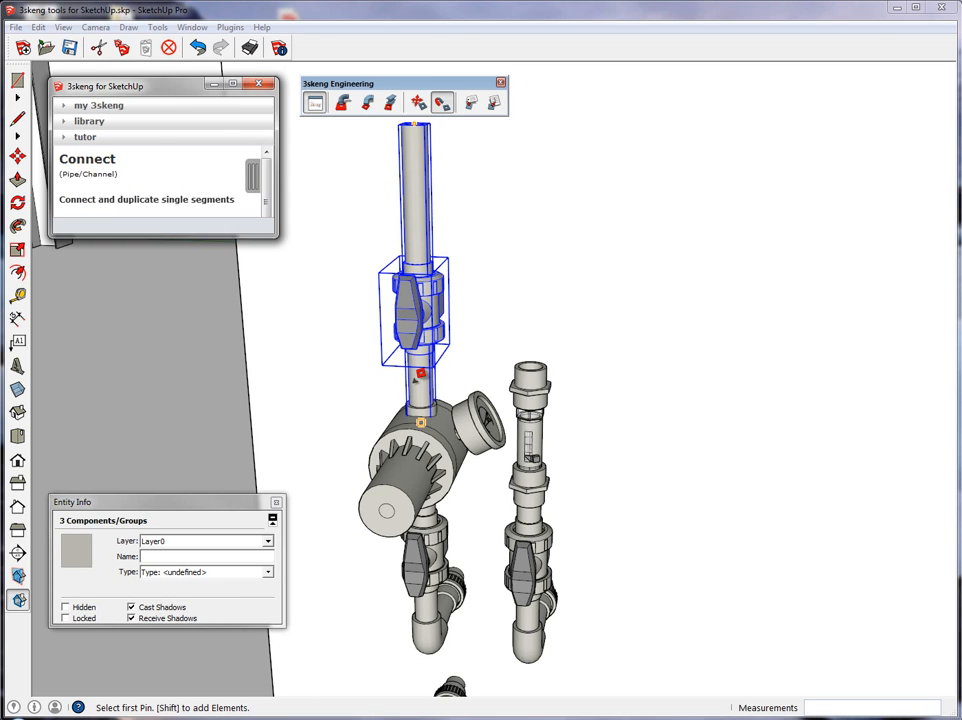
left_click(429, 381)
left_click(530, 384)
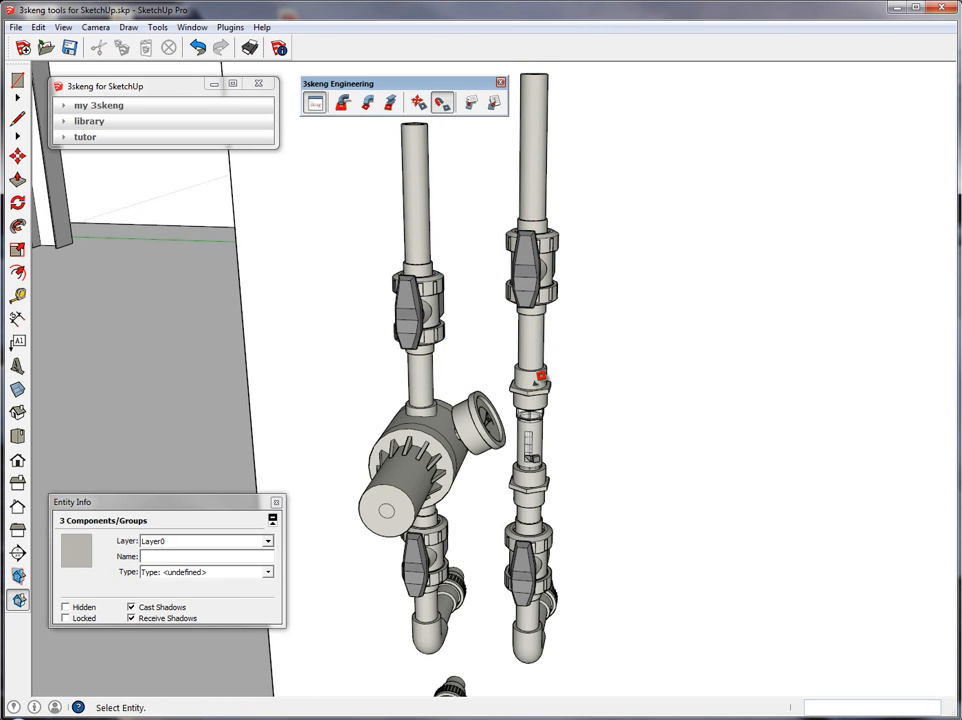
- Move the second riser's upper ball valve down to align with the first riser's upper ball valve
left_click(418, 103)
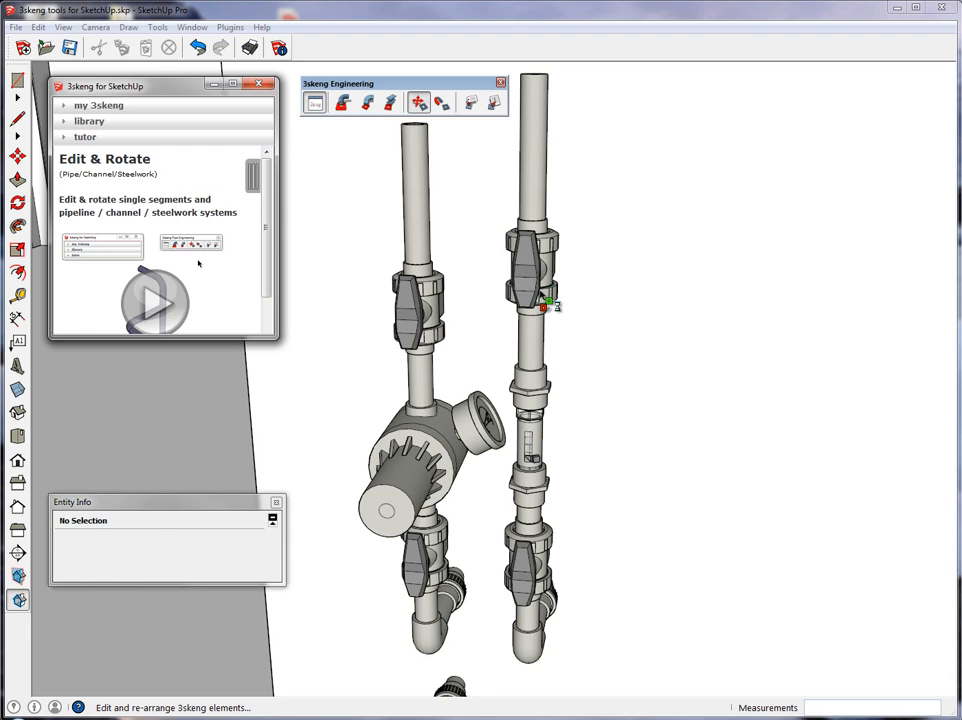
left_click(541, 272)
left_click(541, 324)
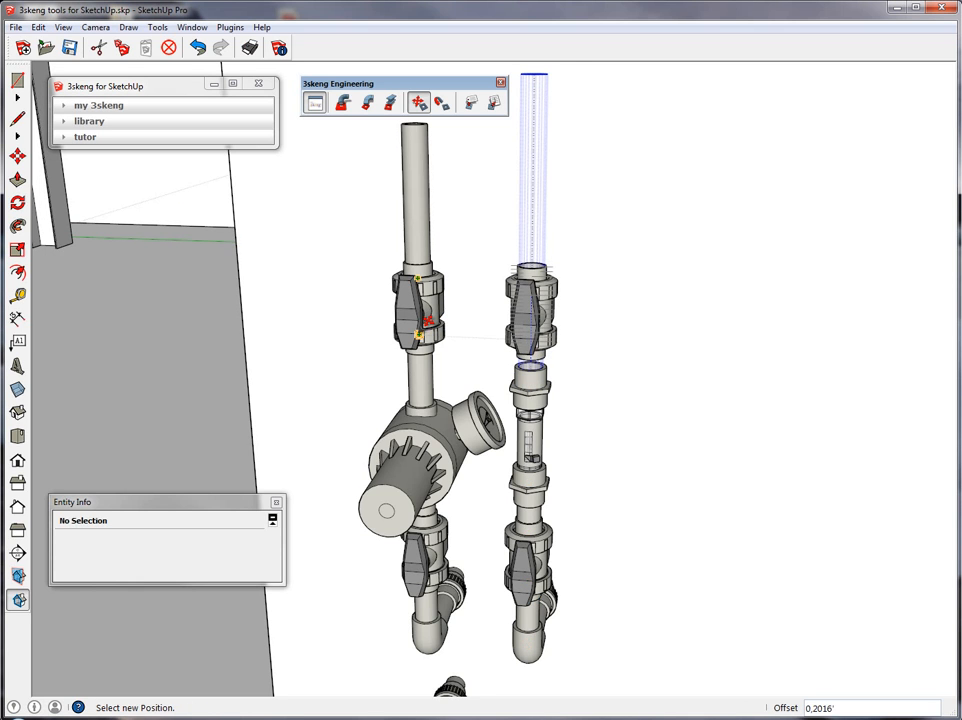
left_click(425, 322)
- Shorten the second riser's top pipe so its end is level with the first riser's top end
left_click(533, 74)
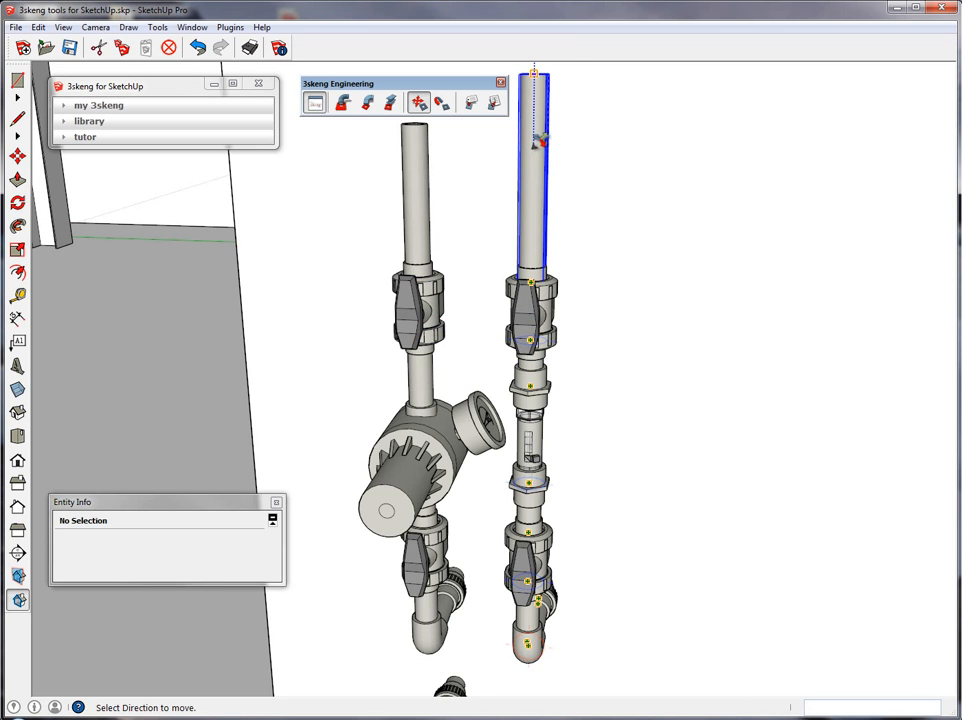
left_click(538, 141)
left_click(419, 121)
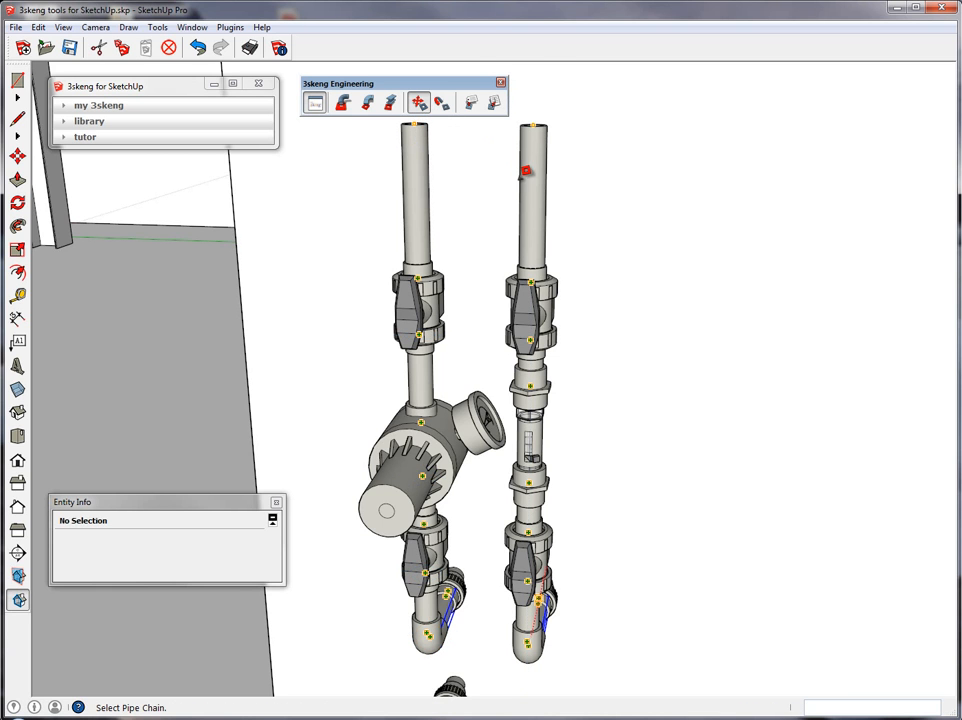
key("space")
scroll(588, 321, "down", 2)
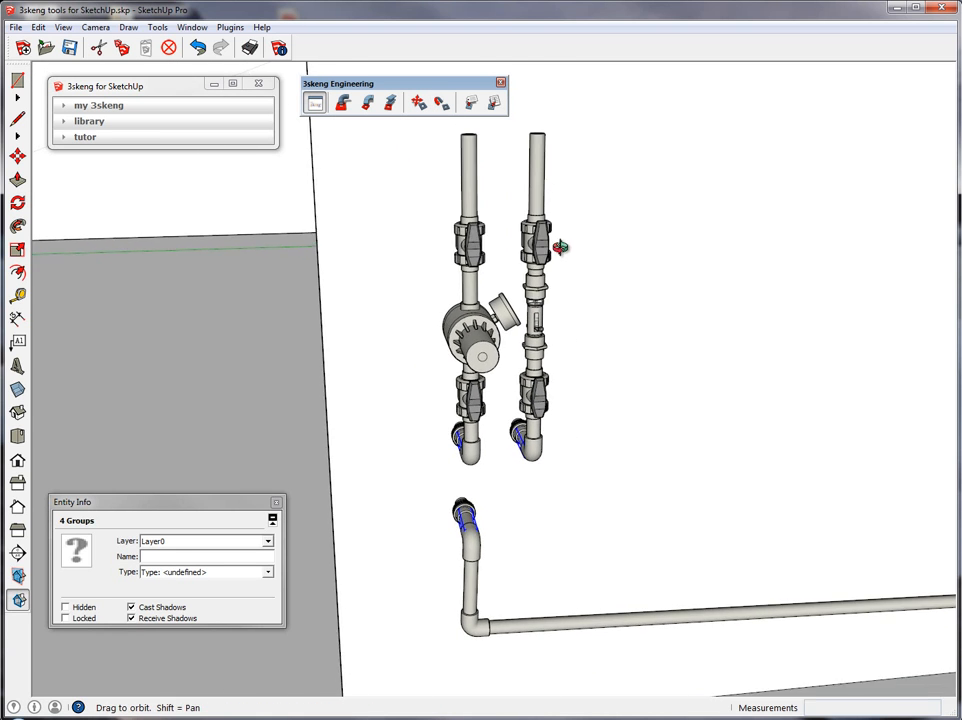